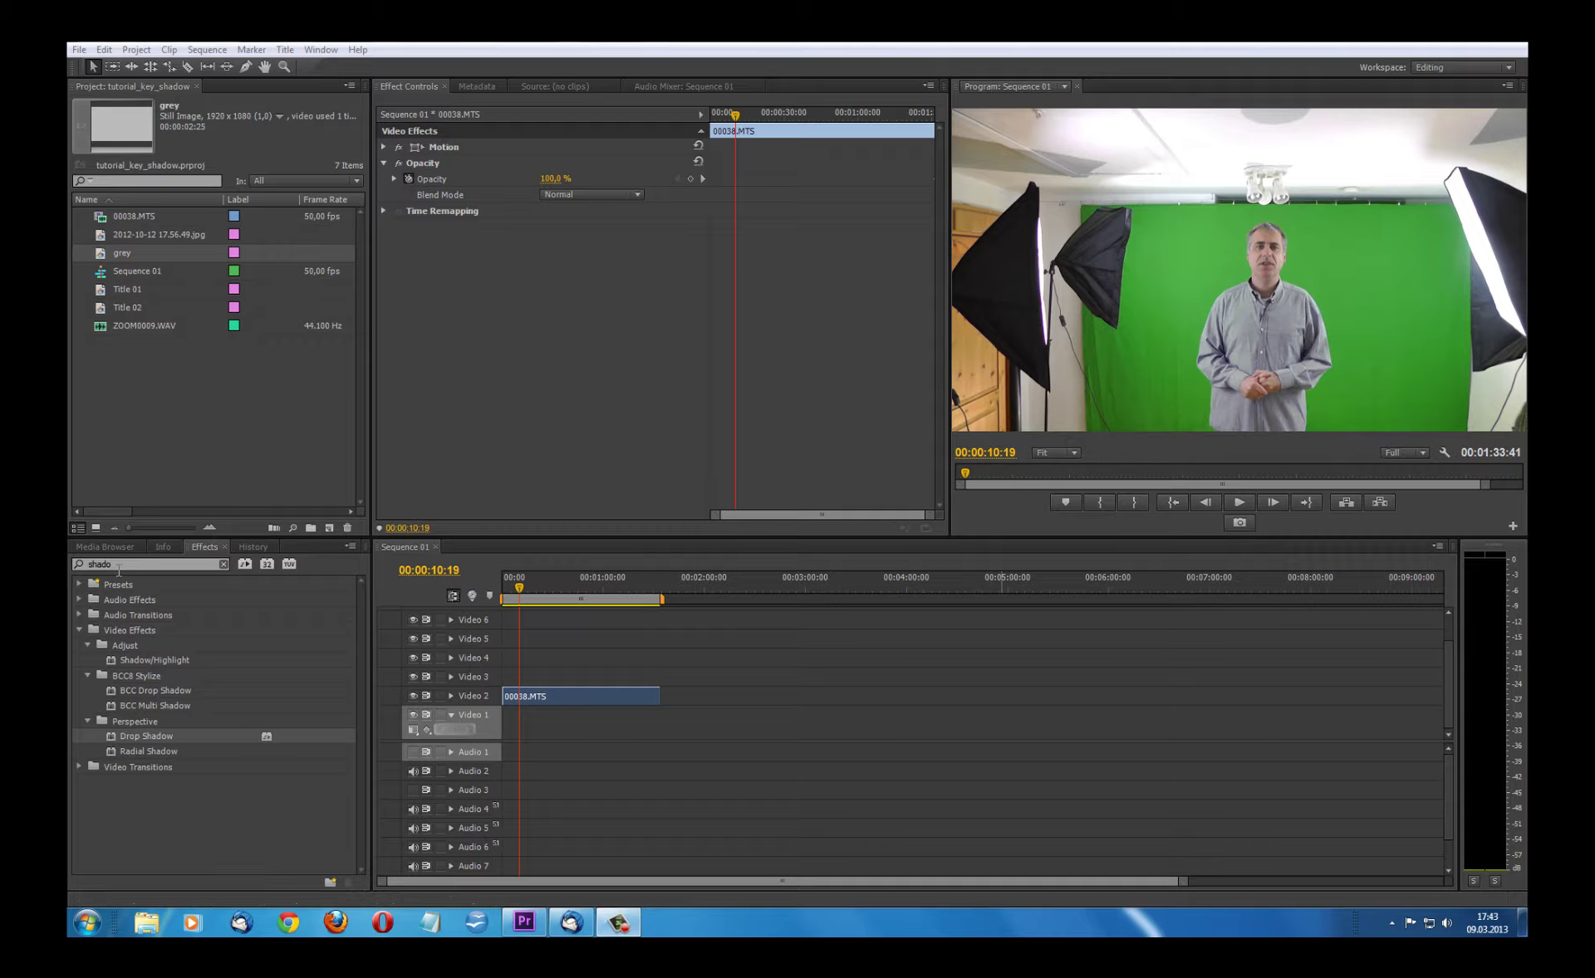
- Filter the Effects panel with 'garb' and select the Eight-Point Garbage Matte effect
left_click(68, 569)
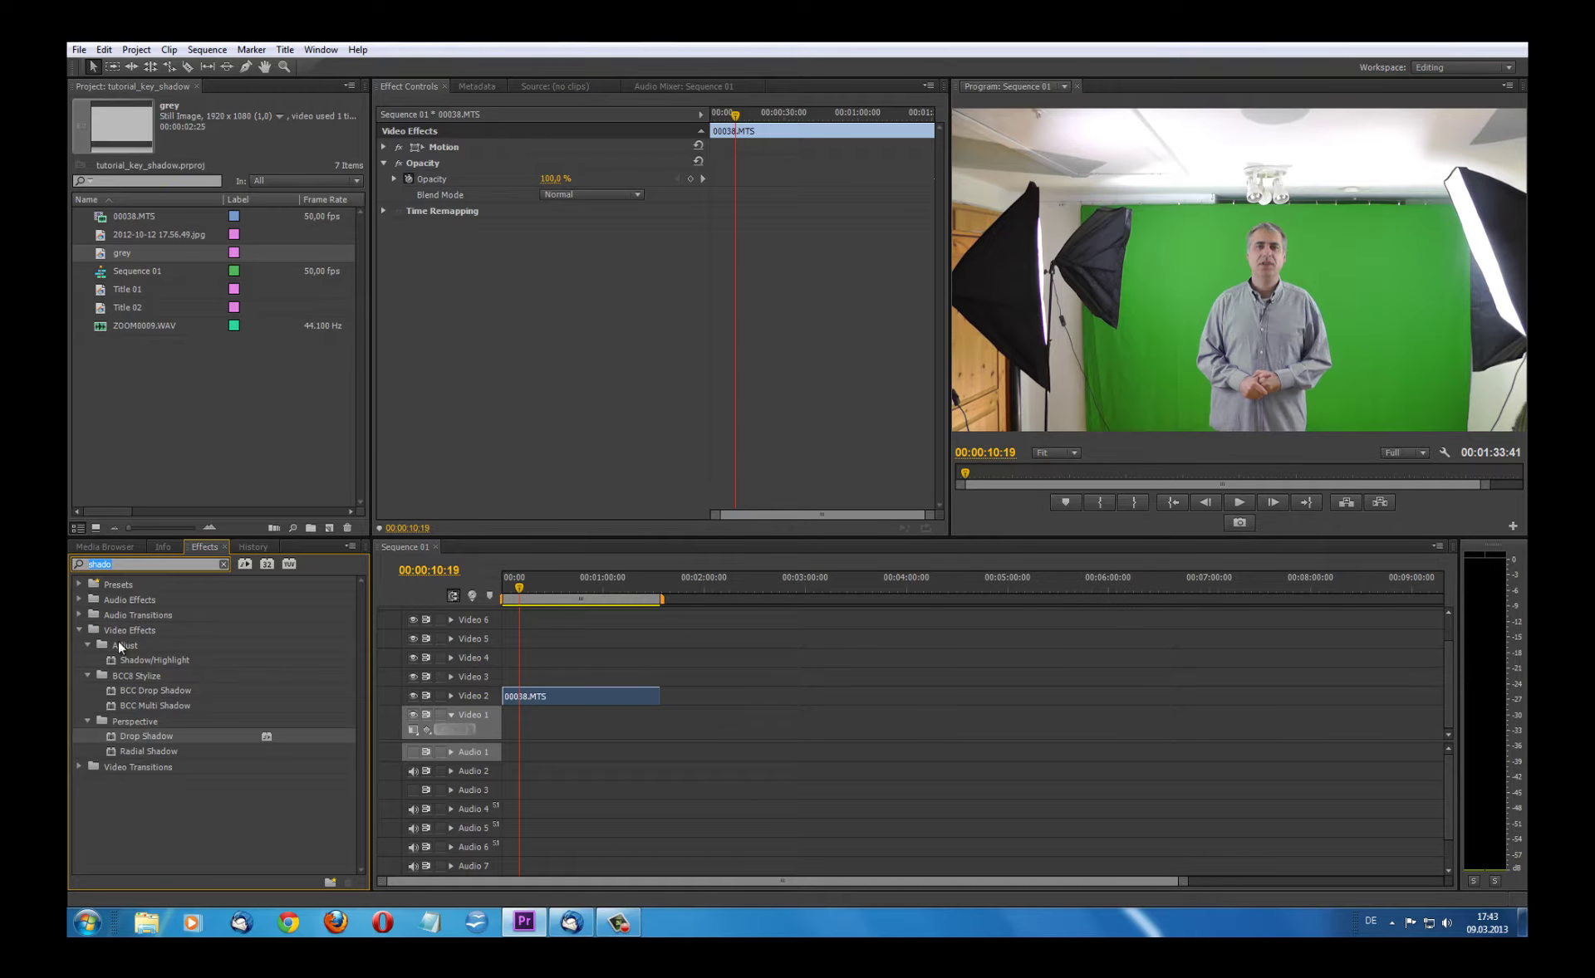
type("garb")
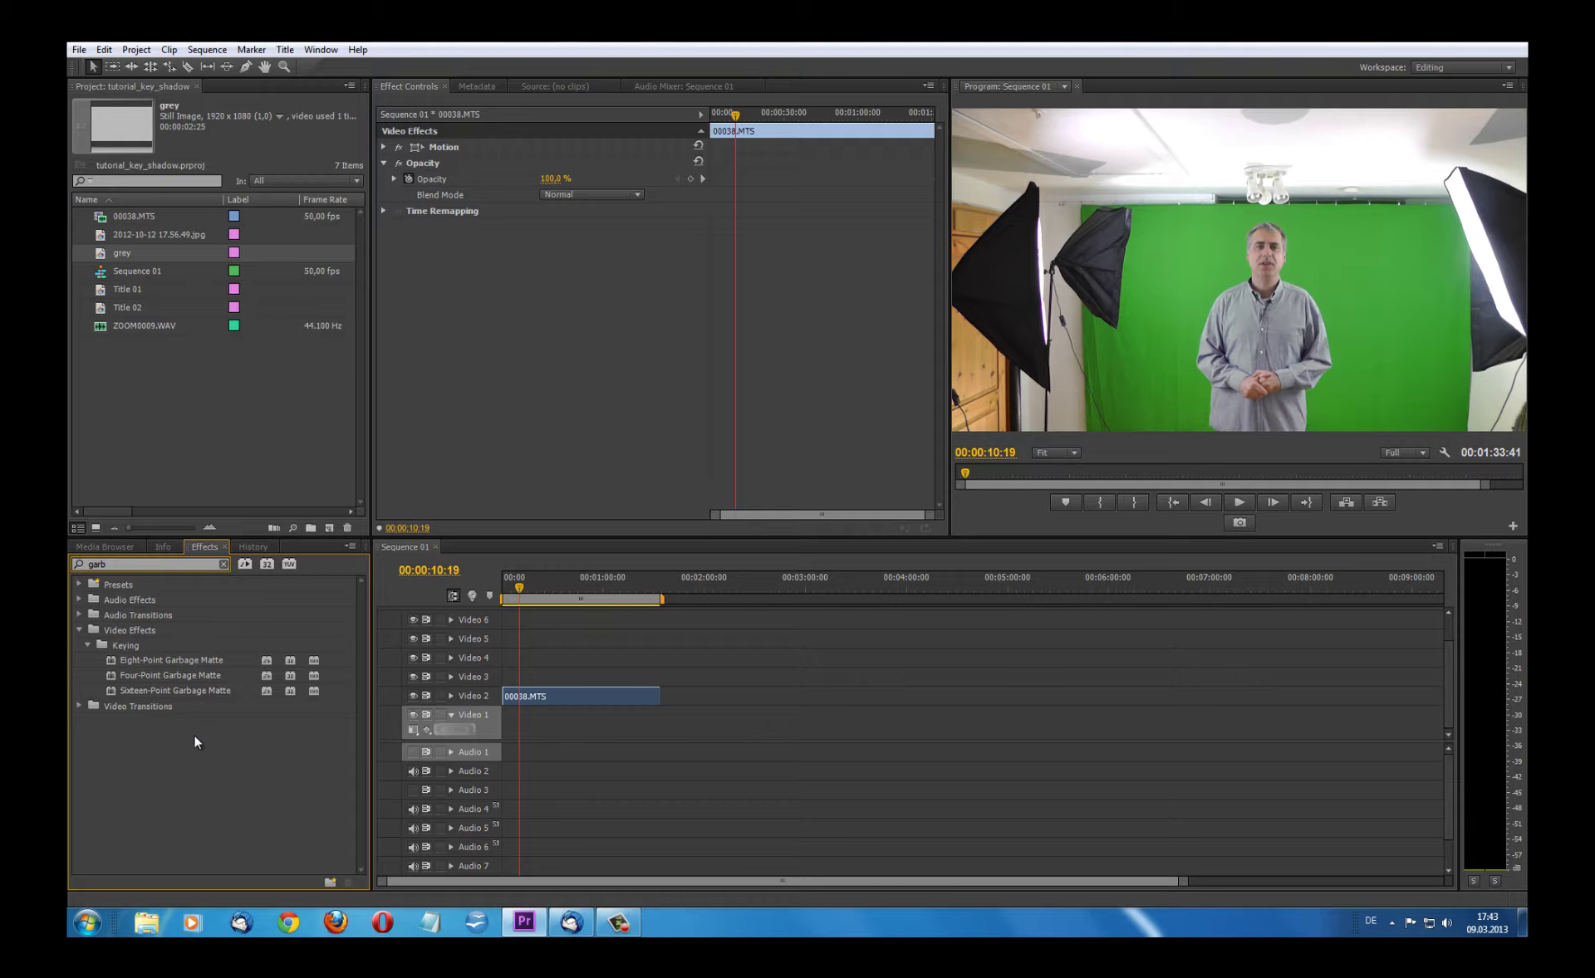
left_click(143, 661)
- Apply Eight-Point Garbage Matte to 00038.MTS and pull its top and right vertices in past the lights
left_click_drag(142, 660, 514, 366)
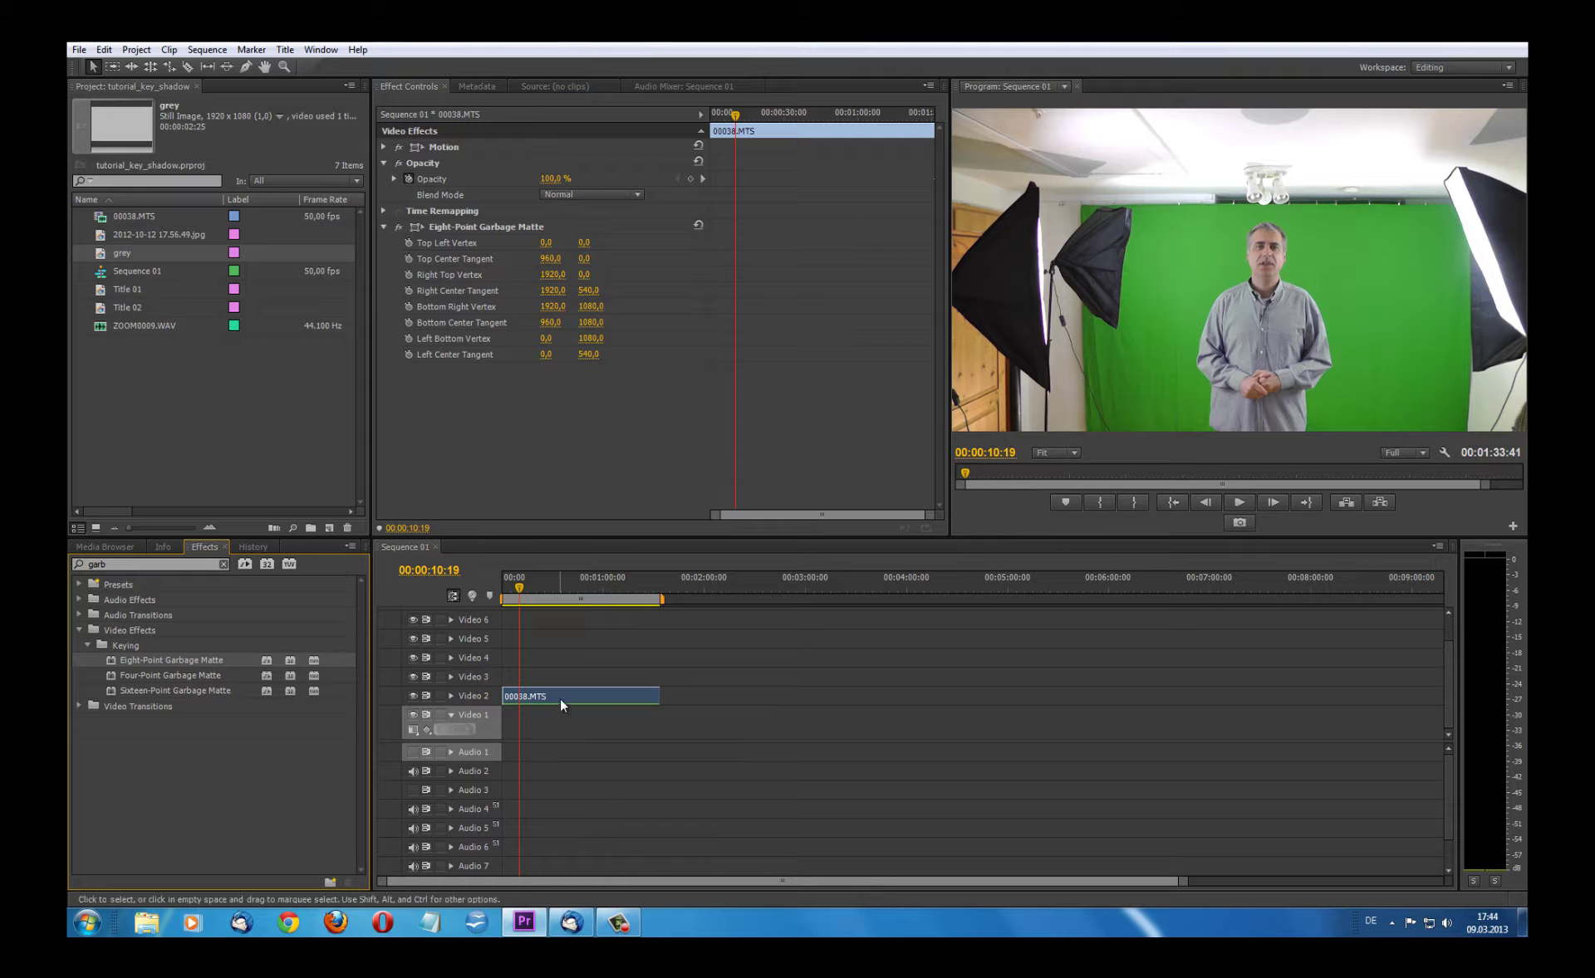
left_click(482, 228)
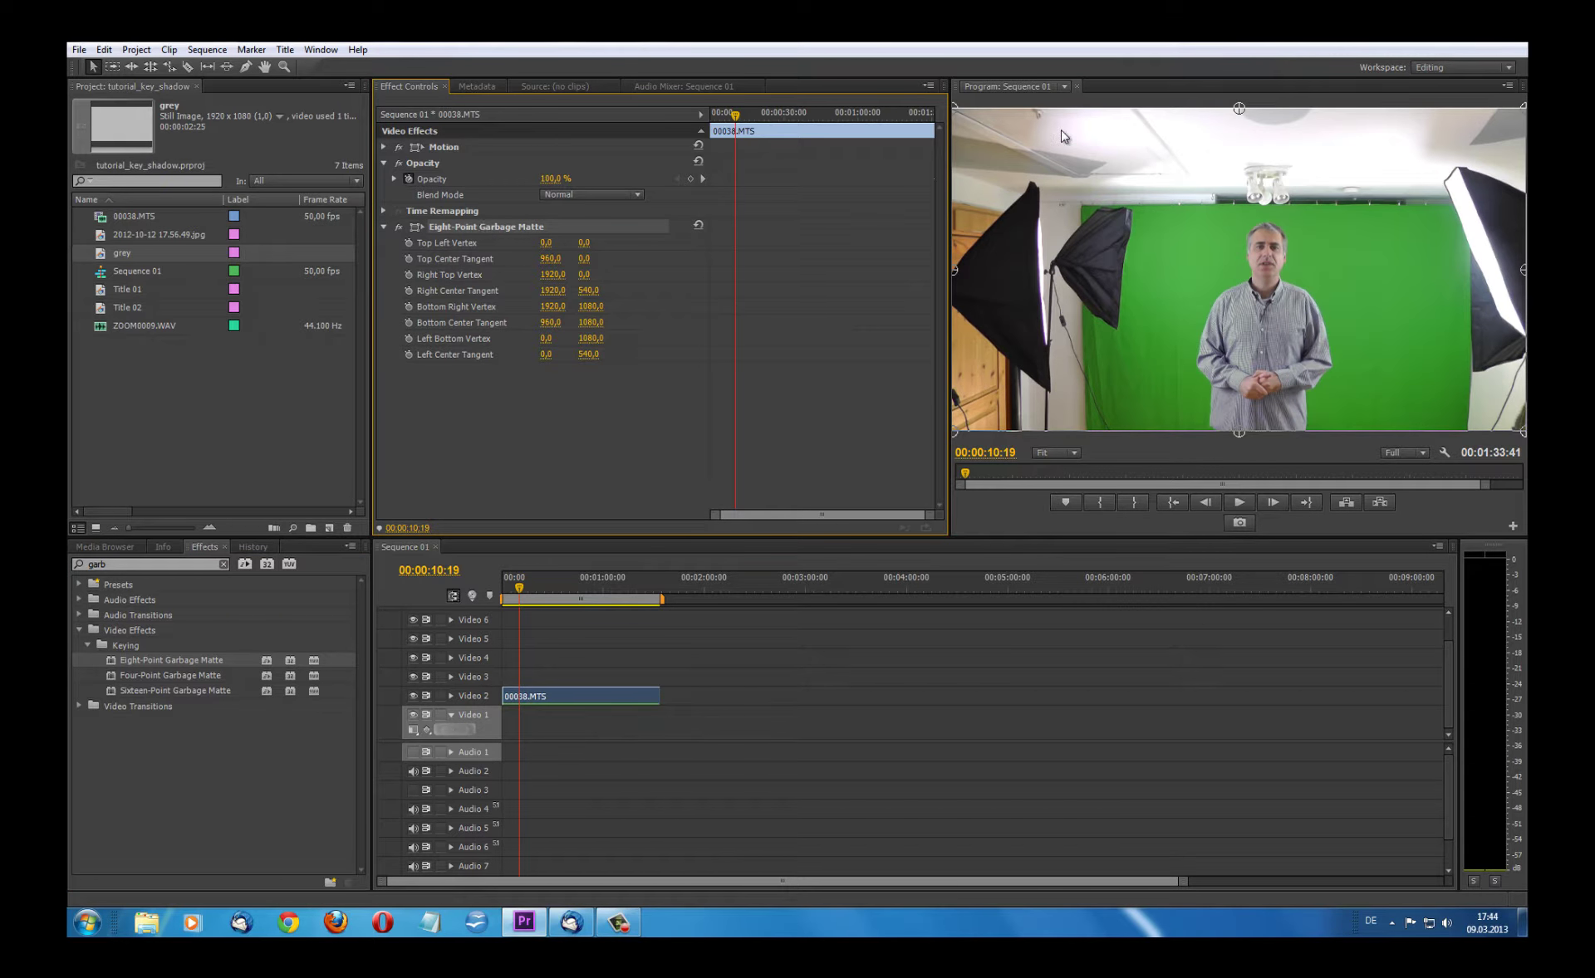
mouse_move(955, 108)
left_mouse_down()
mouse_move(1078, 231)
mouse_move(1129, 250)
left_mouse_up()
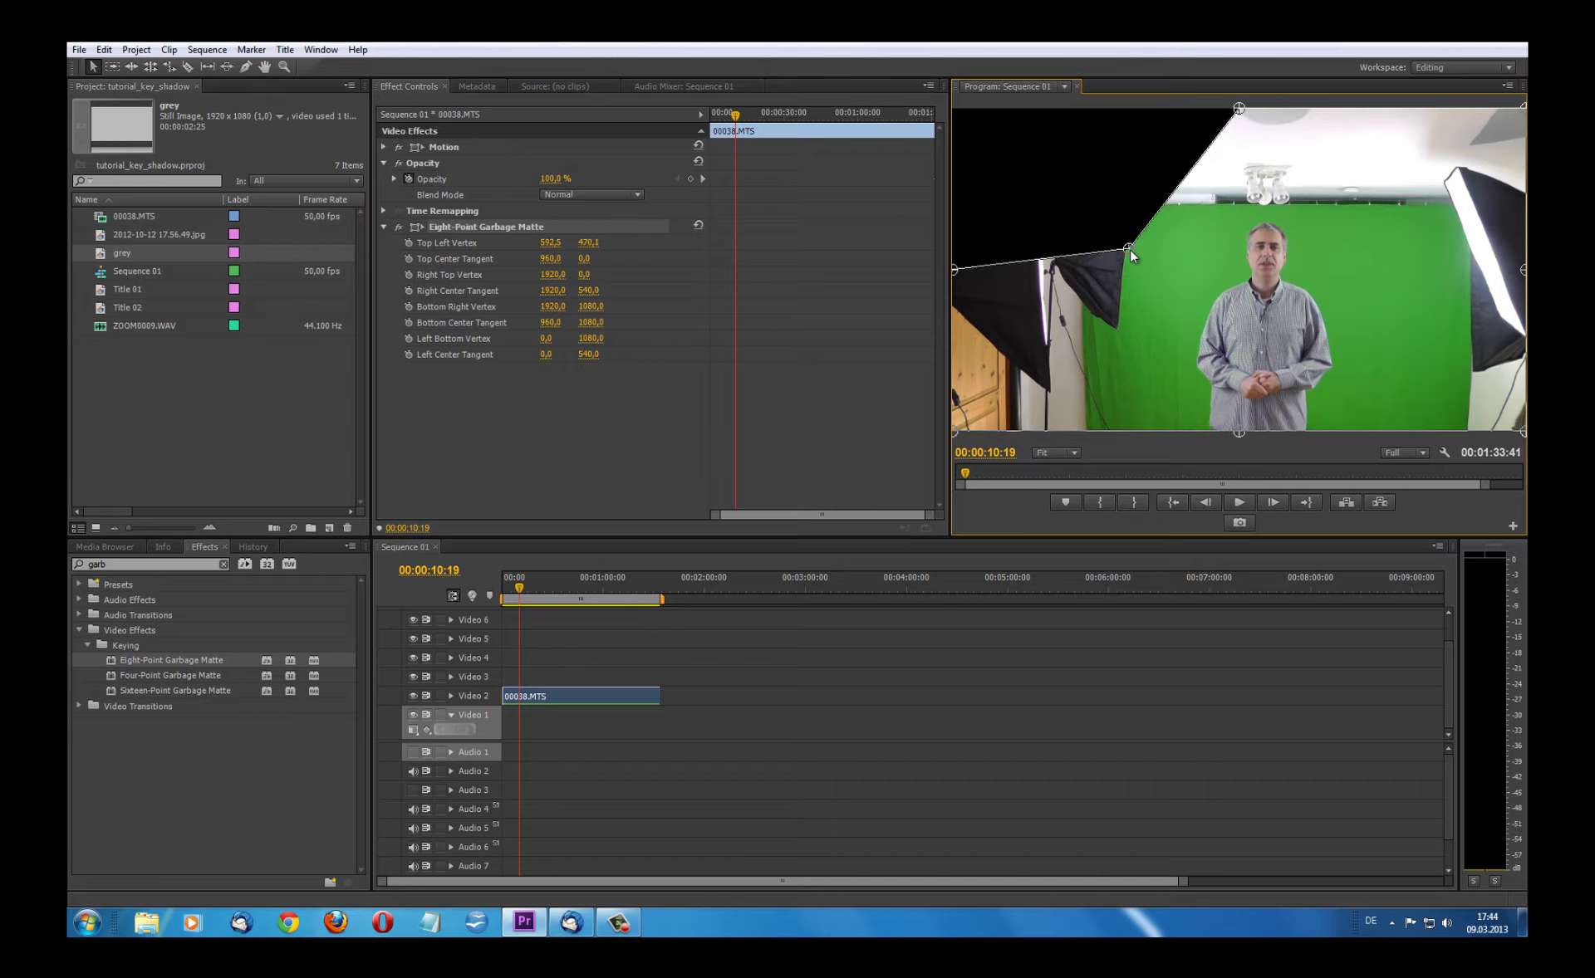
left_click_drag(1238, 109, 1246, 217)
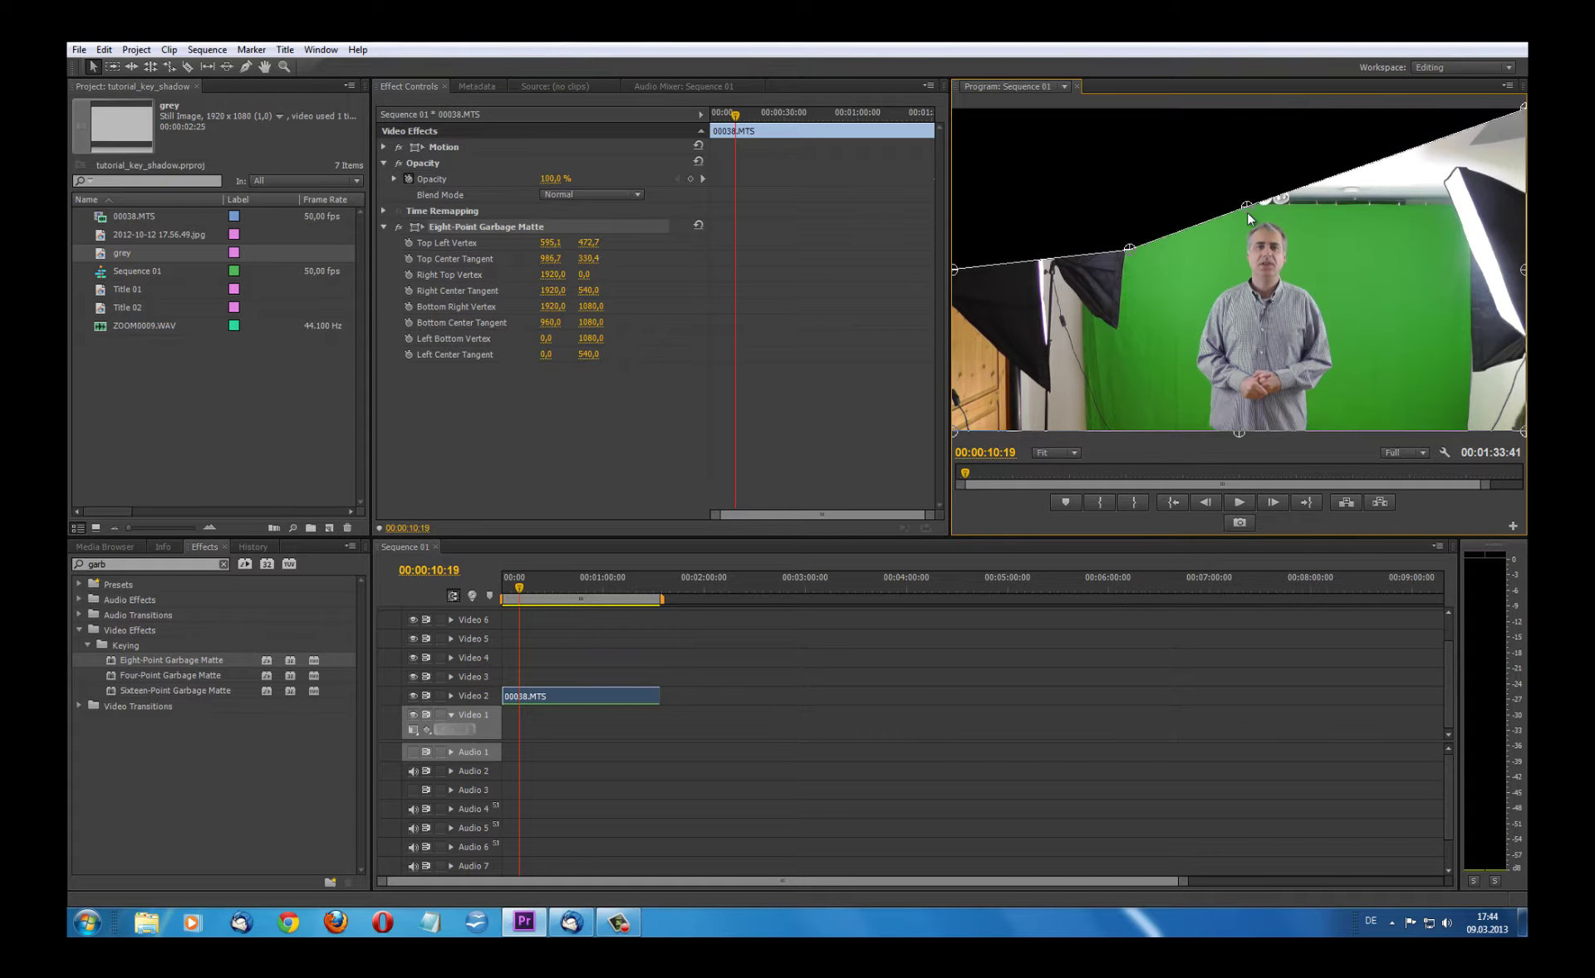
left_click_drag(1522, 108, 1408, 233)
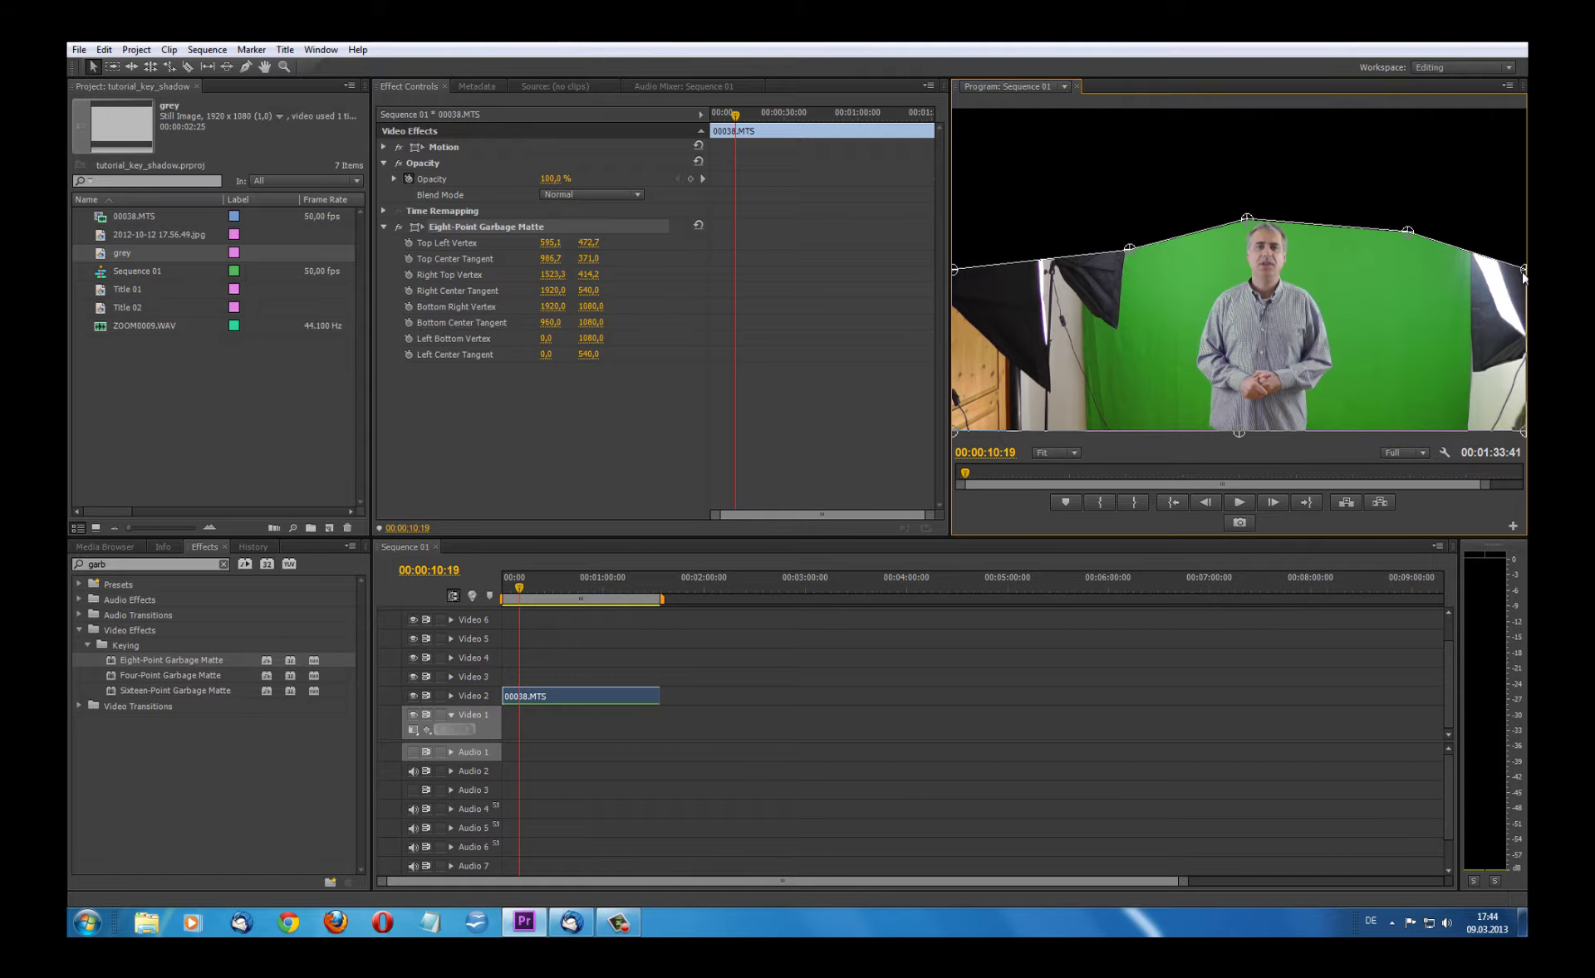
left_click_drag(1523, 271, 1432, 312)
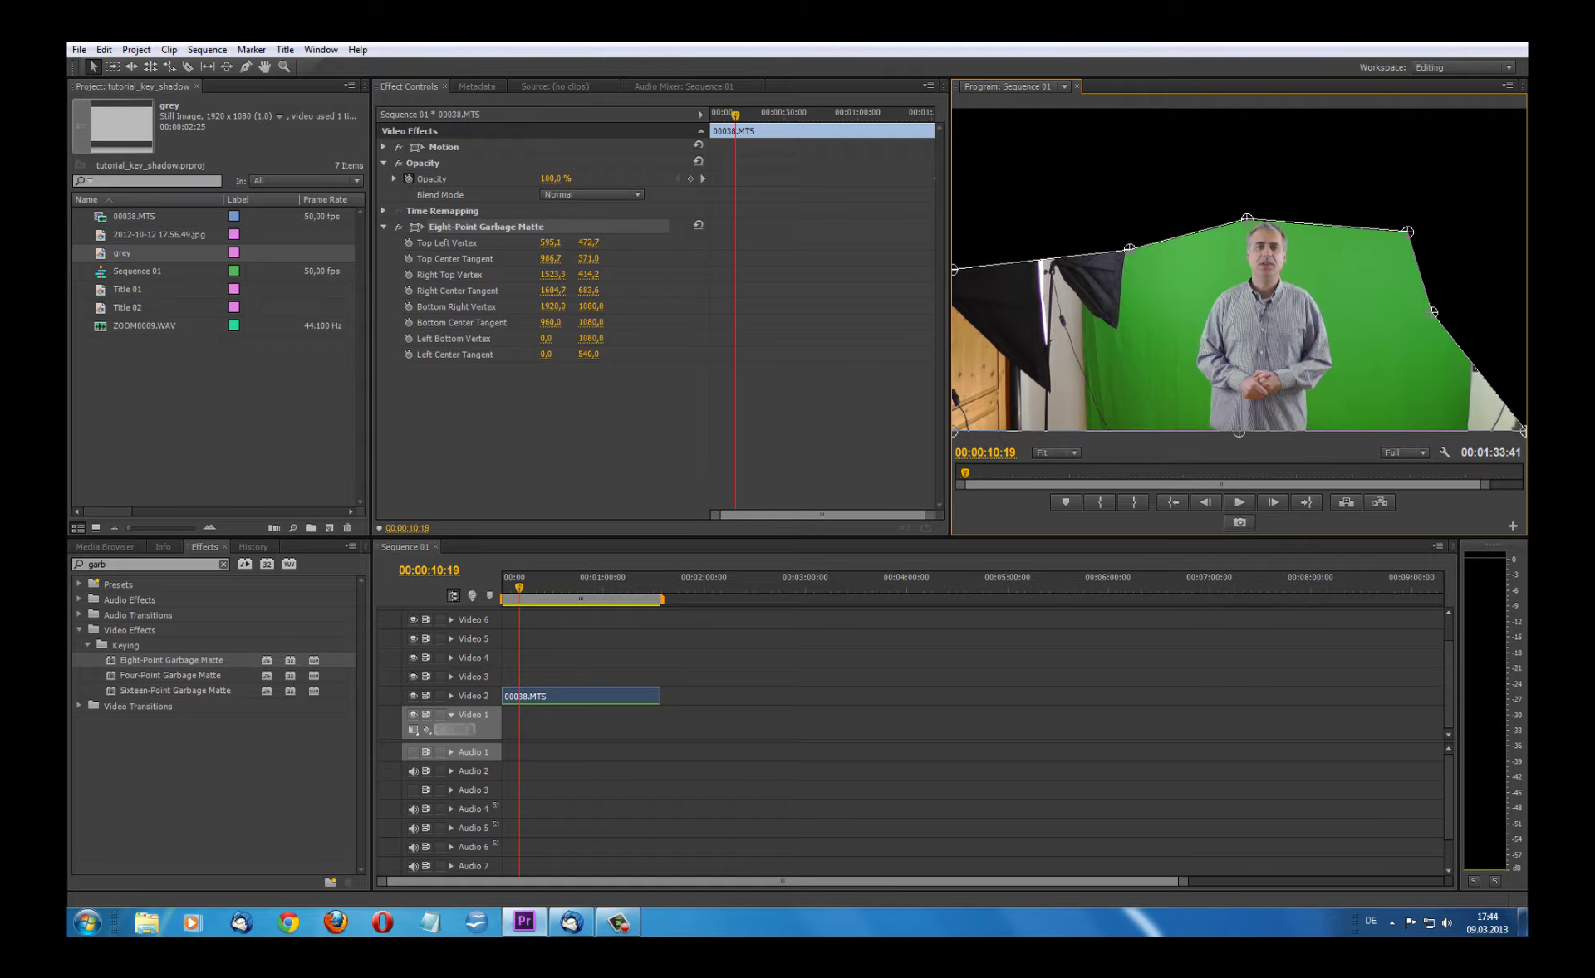
- Move the bottom and left matte vertices to the green screen edges and raise the top vertices slightly
left_click_drag(1524, 433, 1431, 432)
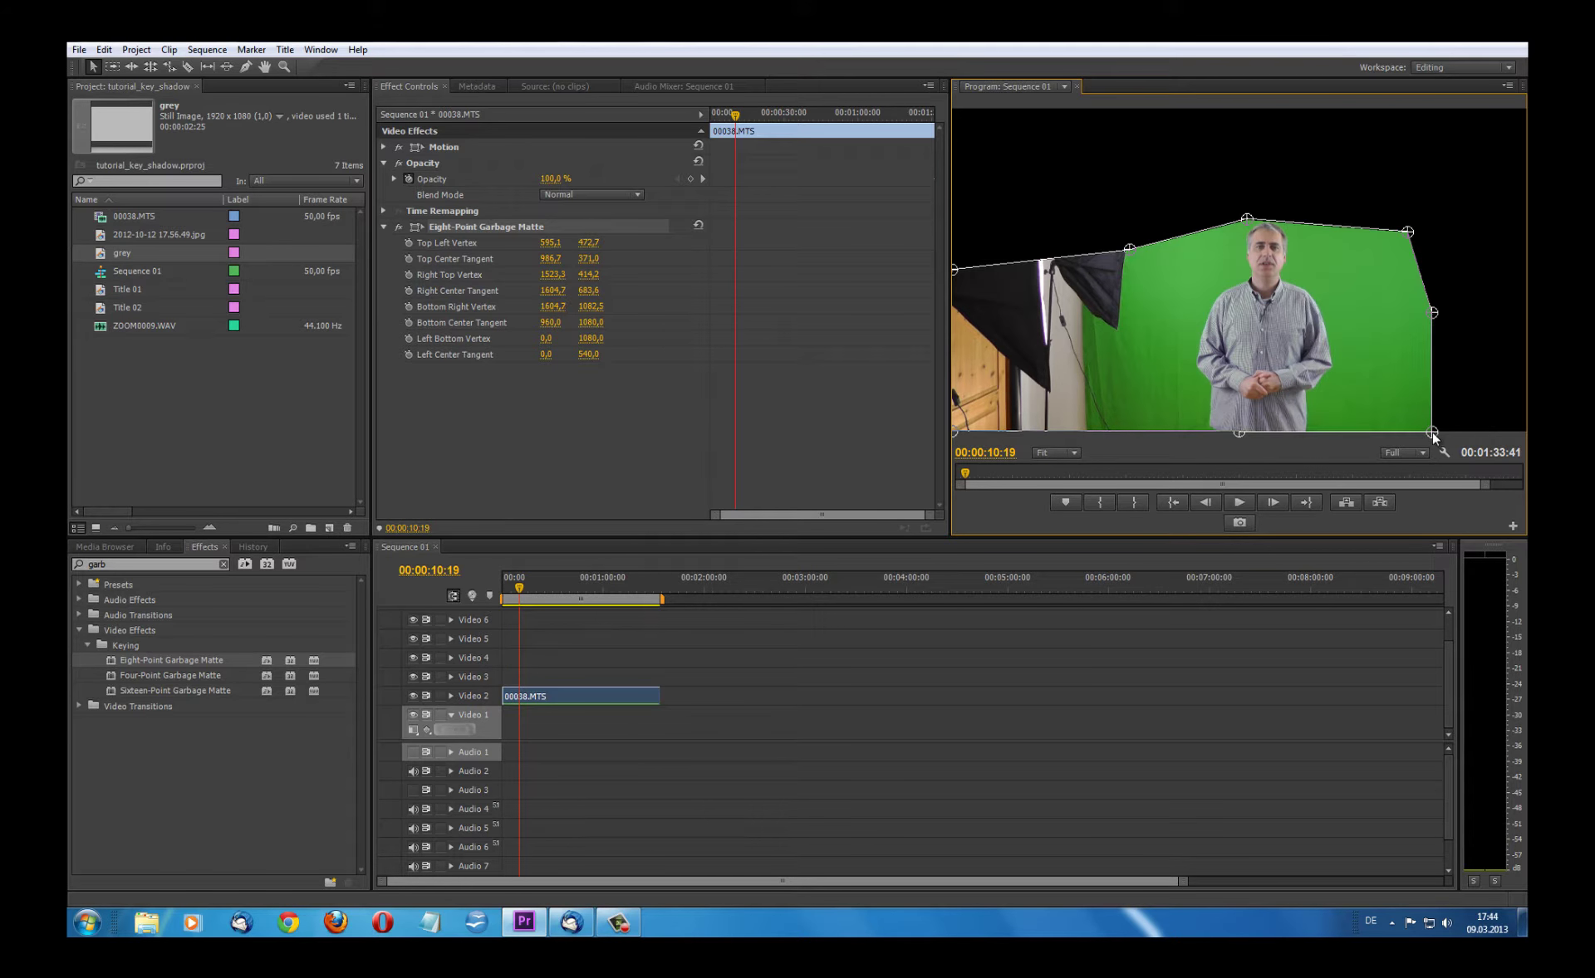
left_click_drag(957, 267, 1130, 336)
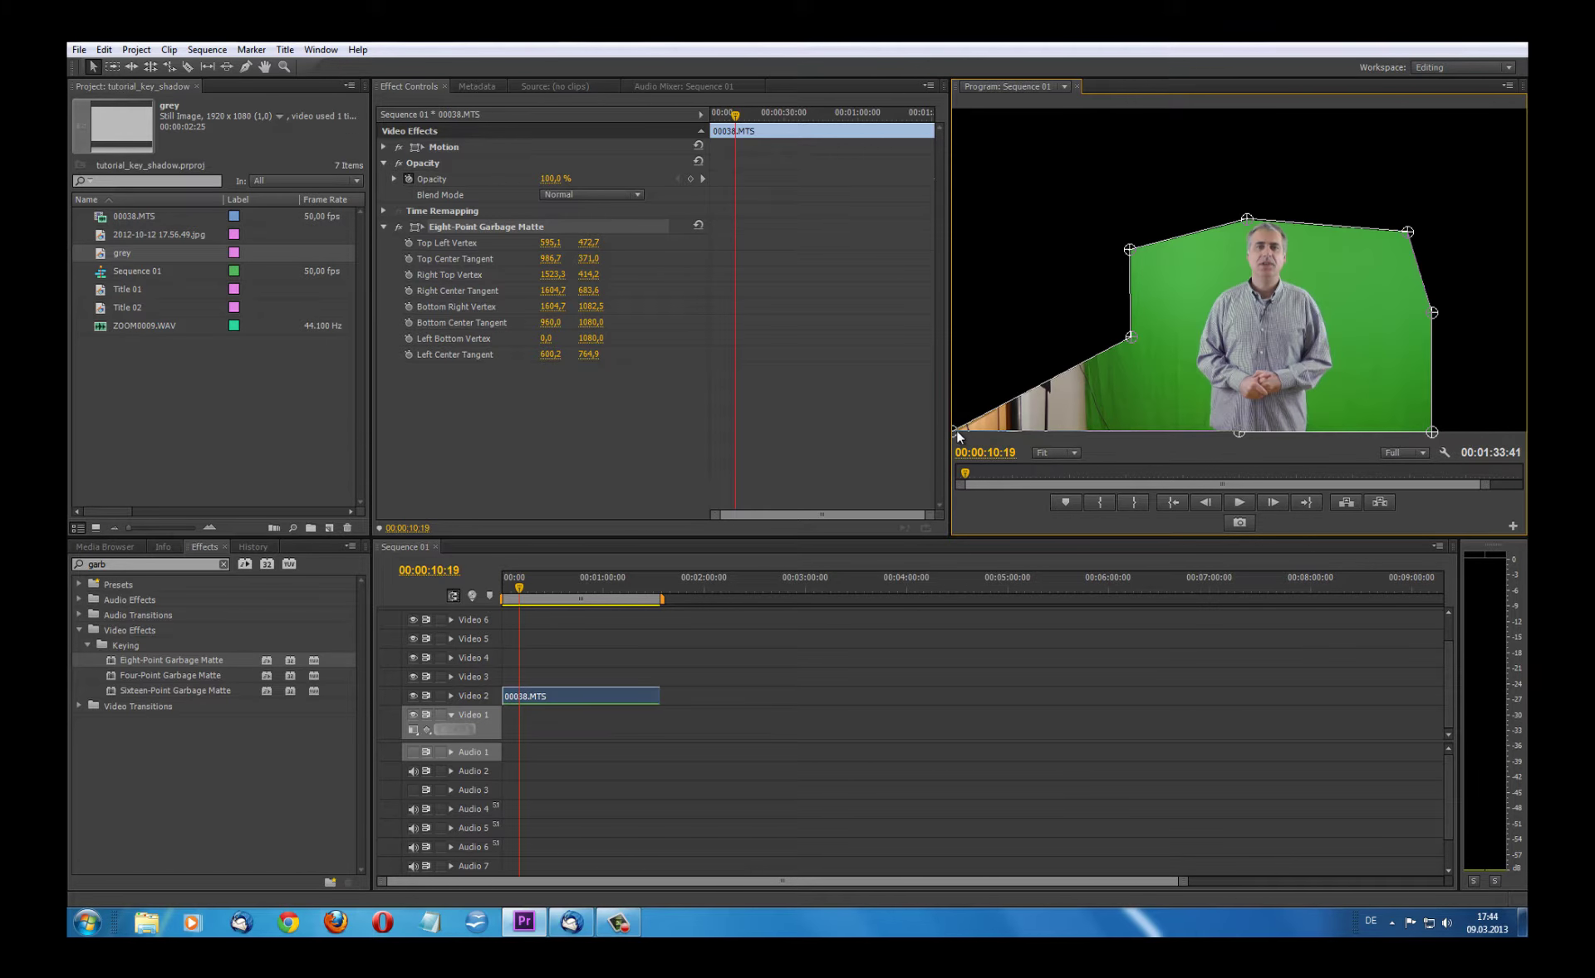
left_click_drag(955, 430, 1135, 432)
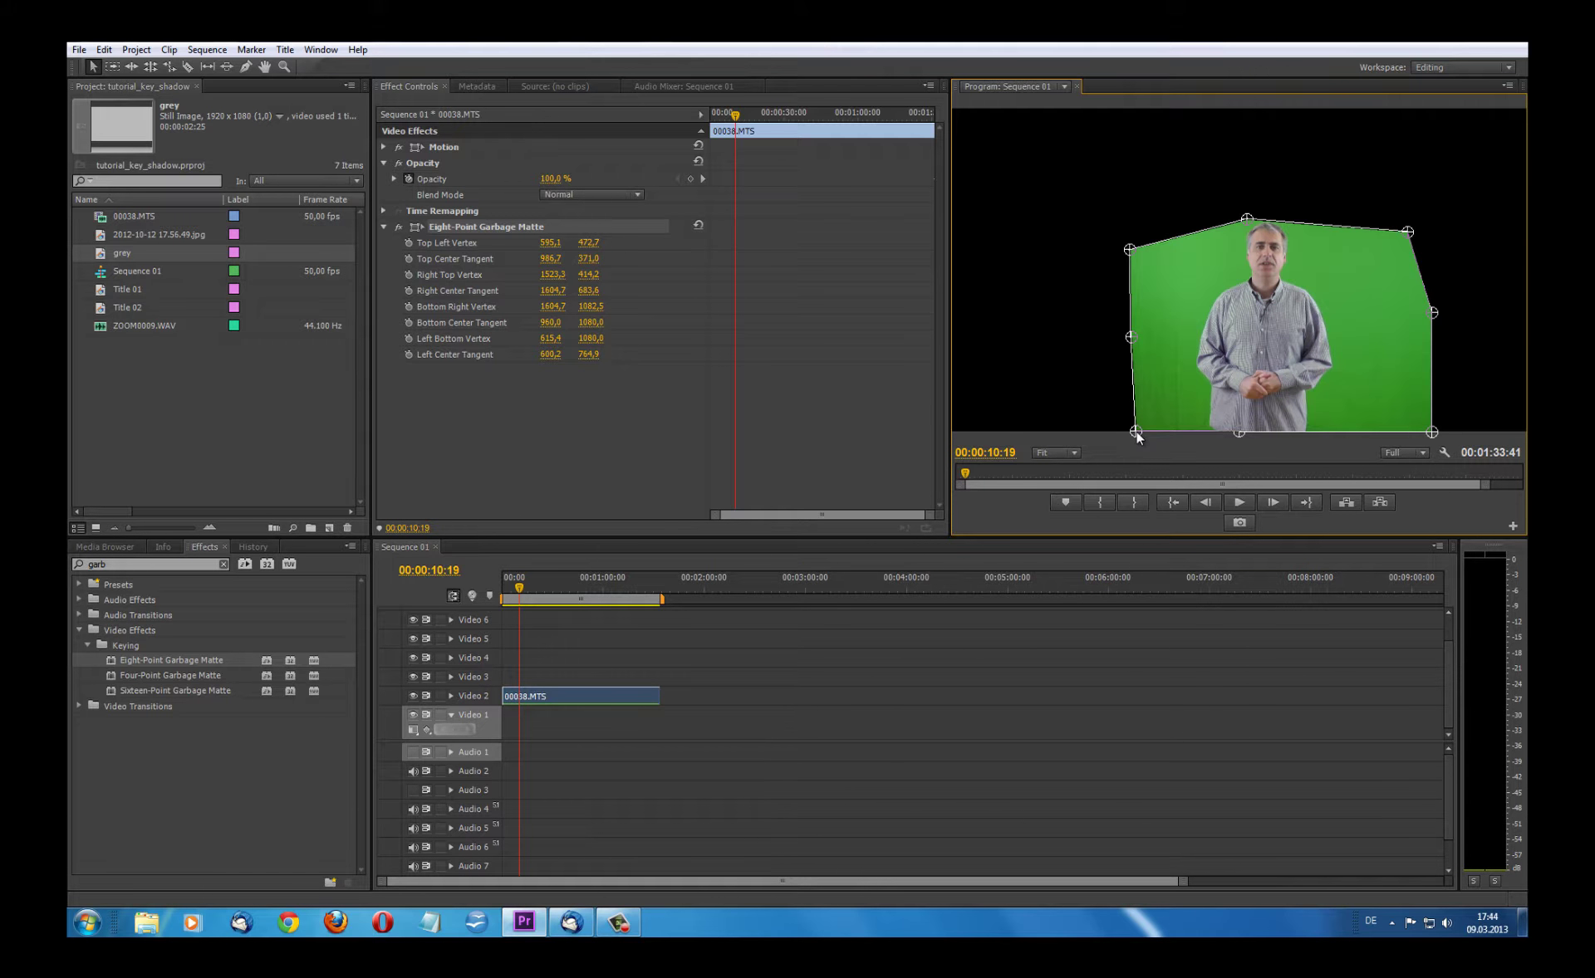
left_click_drag(1247, 218, 1251, 210)
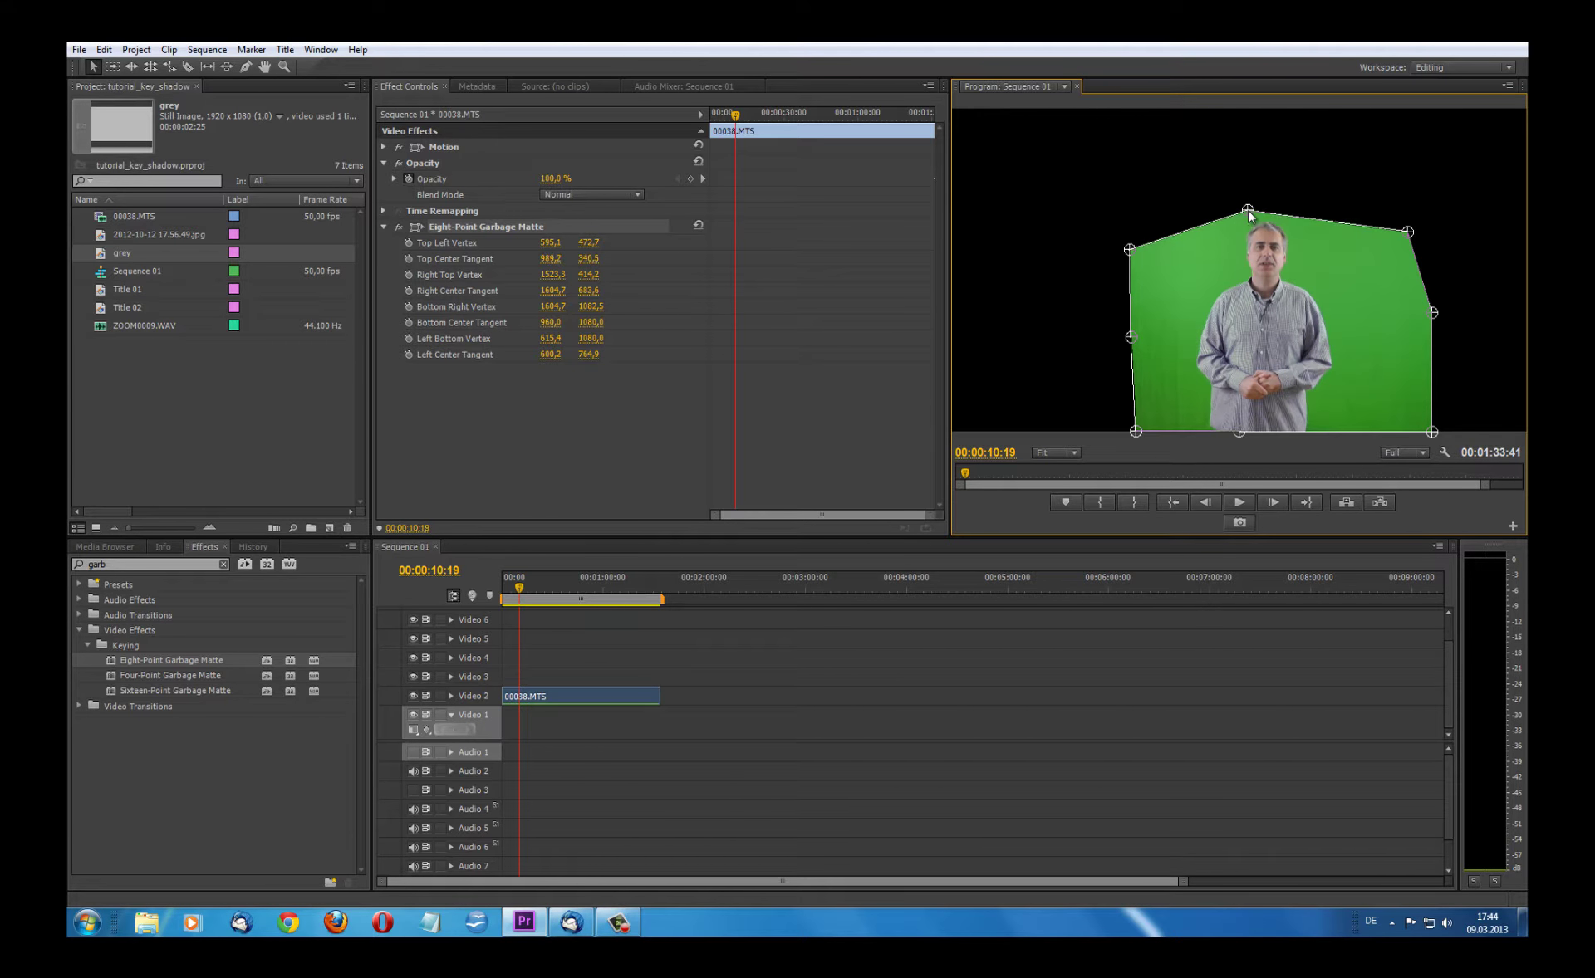
left_click_drag(1408, 232, 1405, 222)
left_click_drag(1134, 251, 1128, 231)
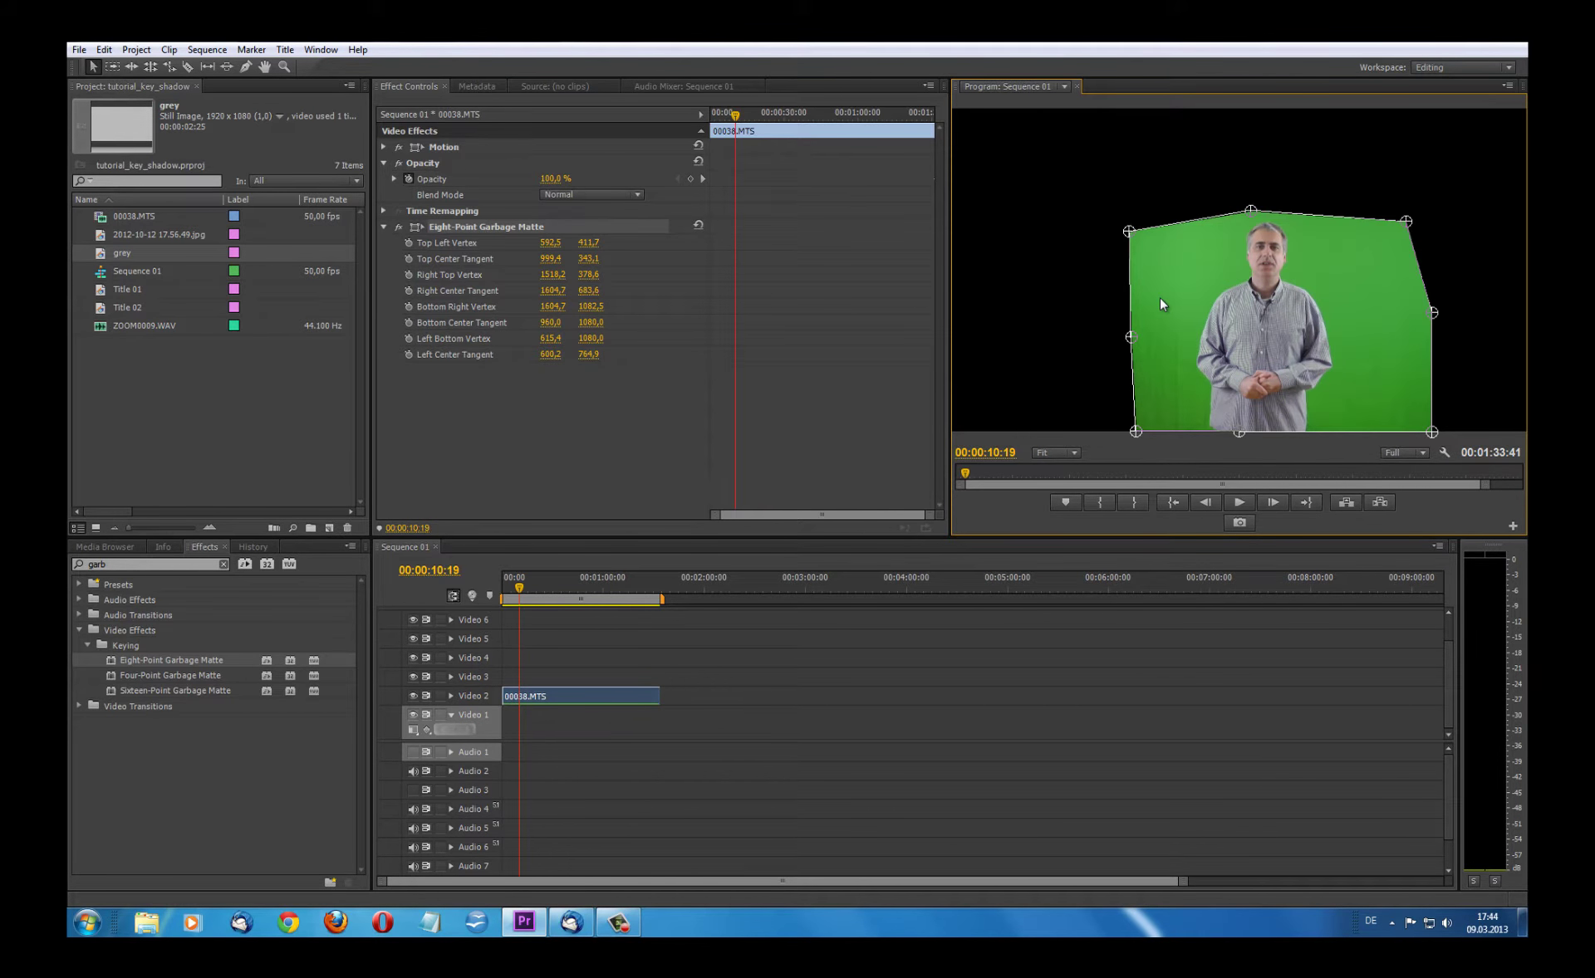
- Collapse the garbage matte, search 'ultra' and apply Ultra Key to the presenter clip
left_click(384, 226)
left_click(96, 564)
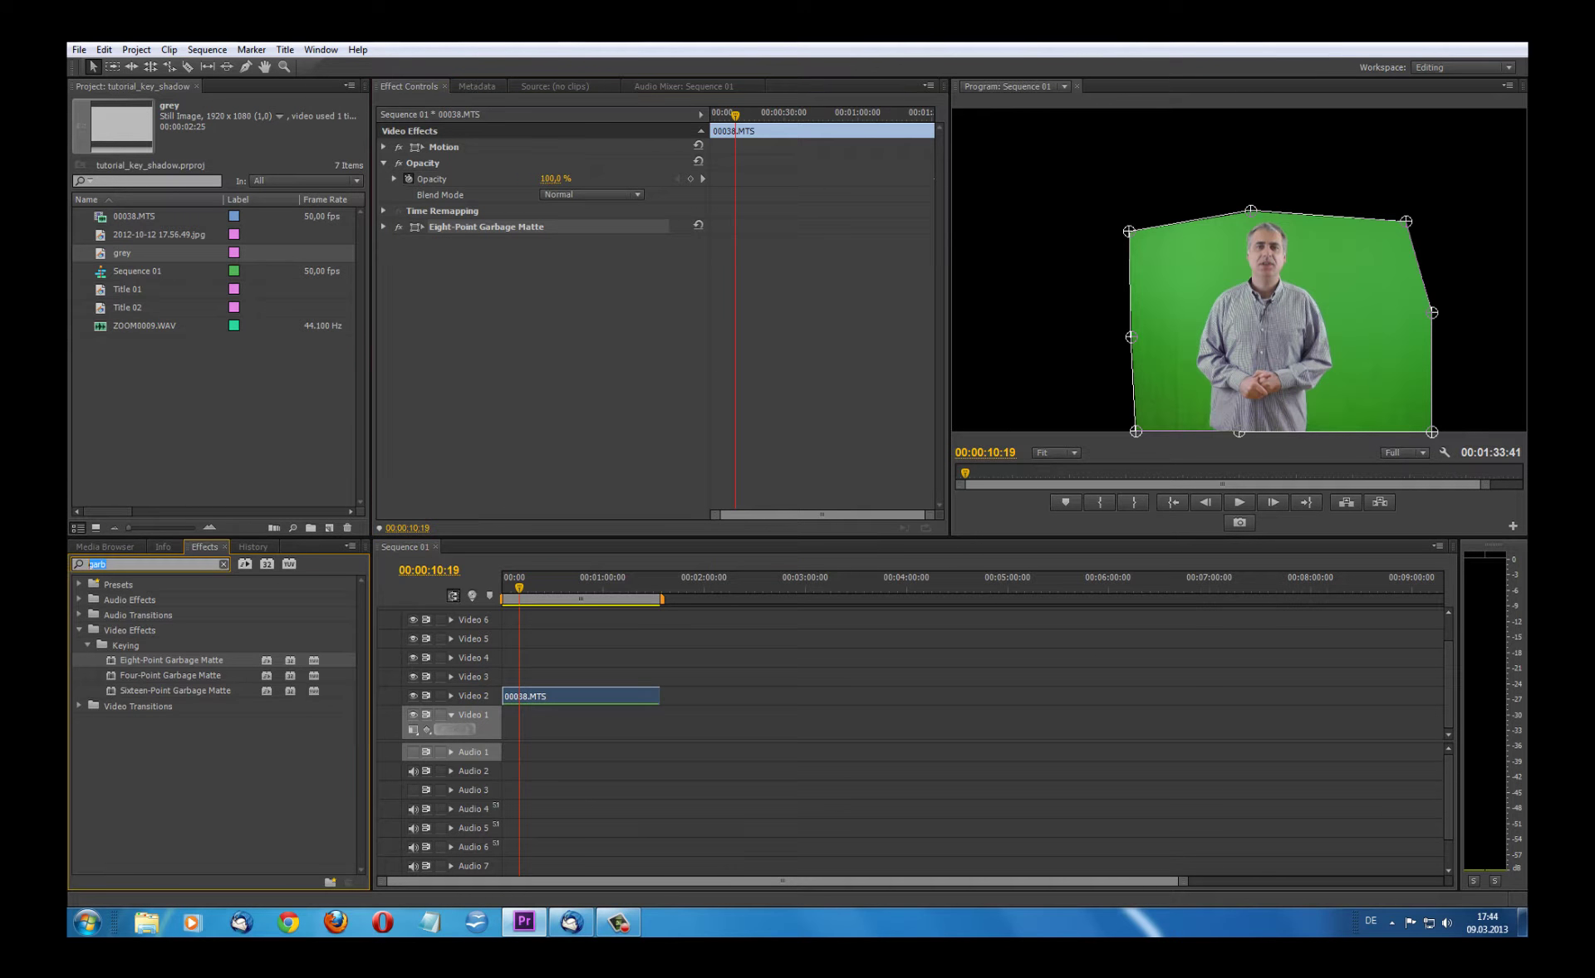
type("ultra")
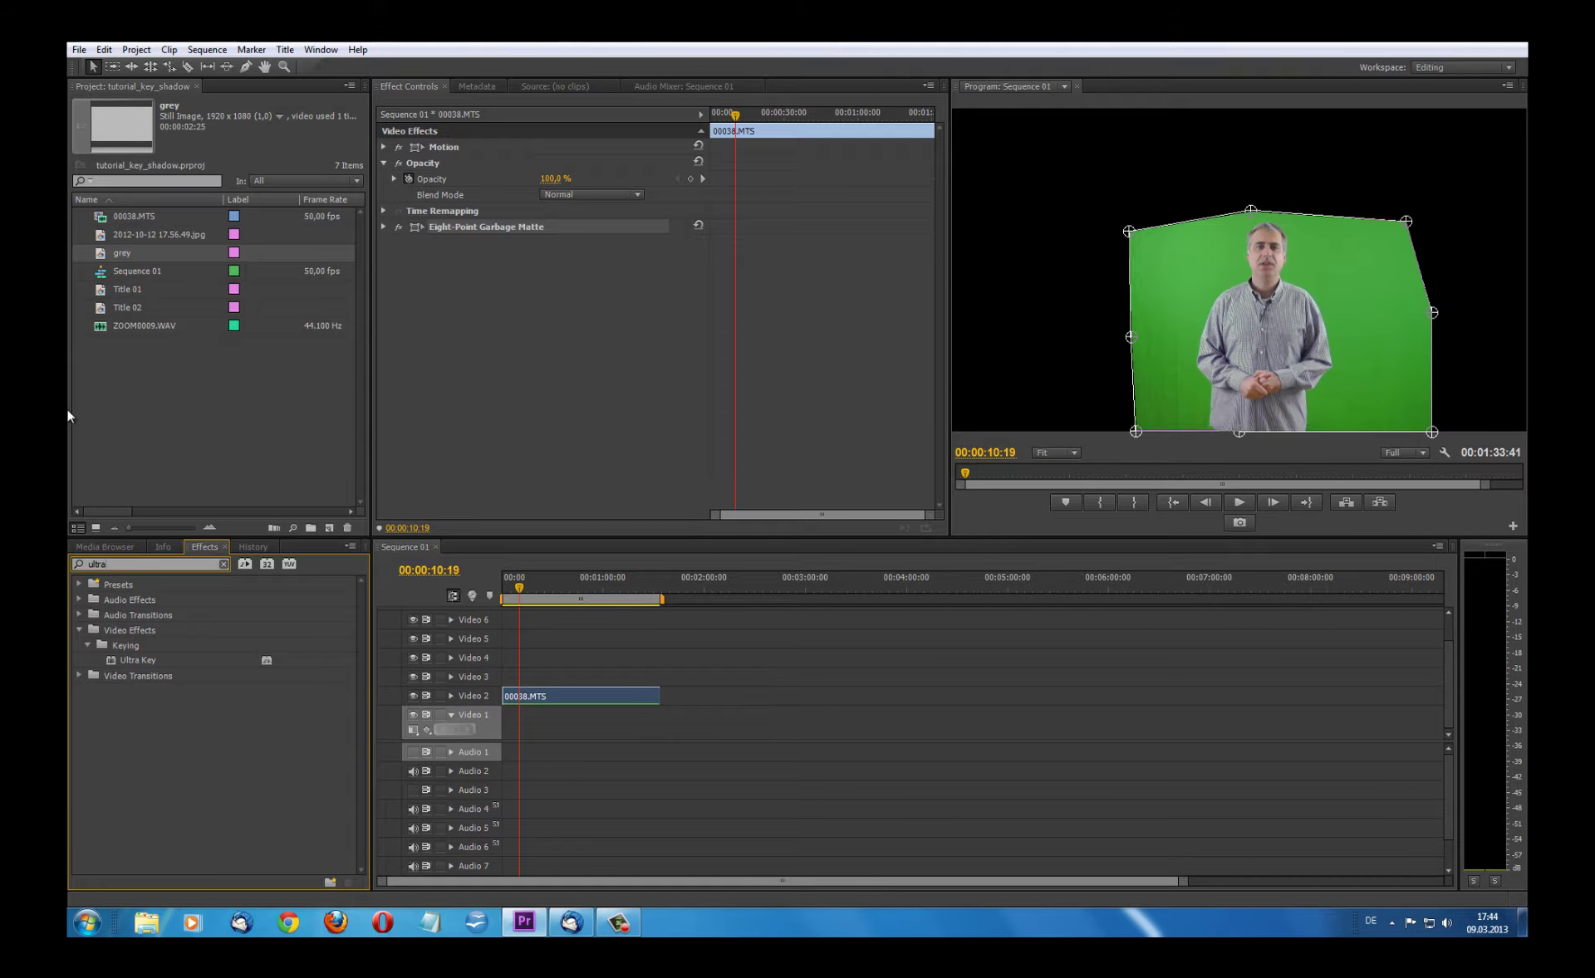
left_click_drag(138, 662, 463, 398)
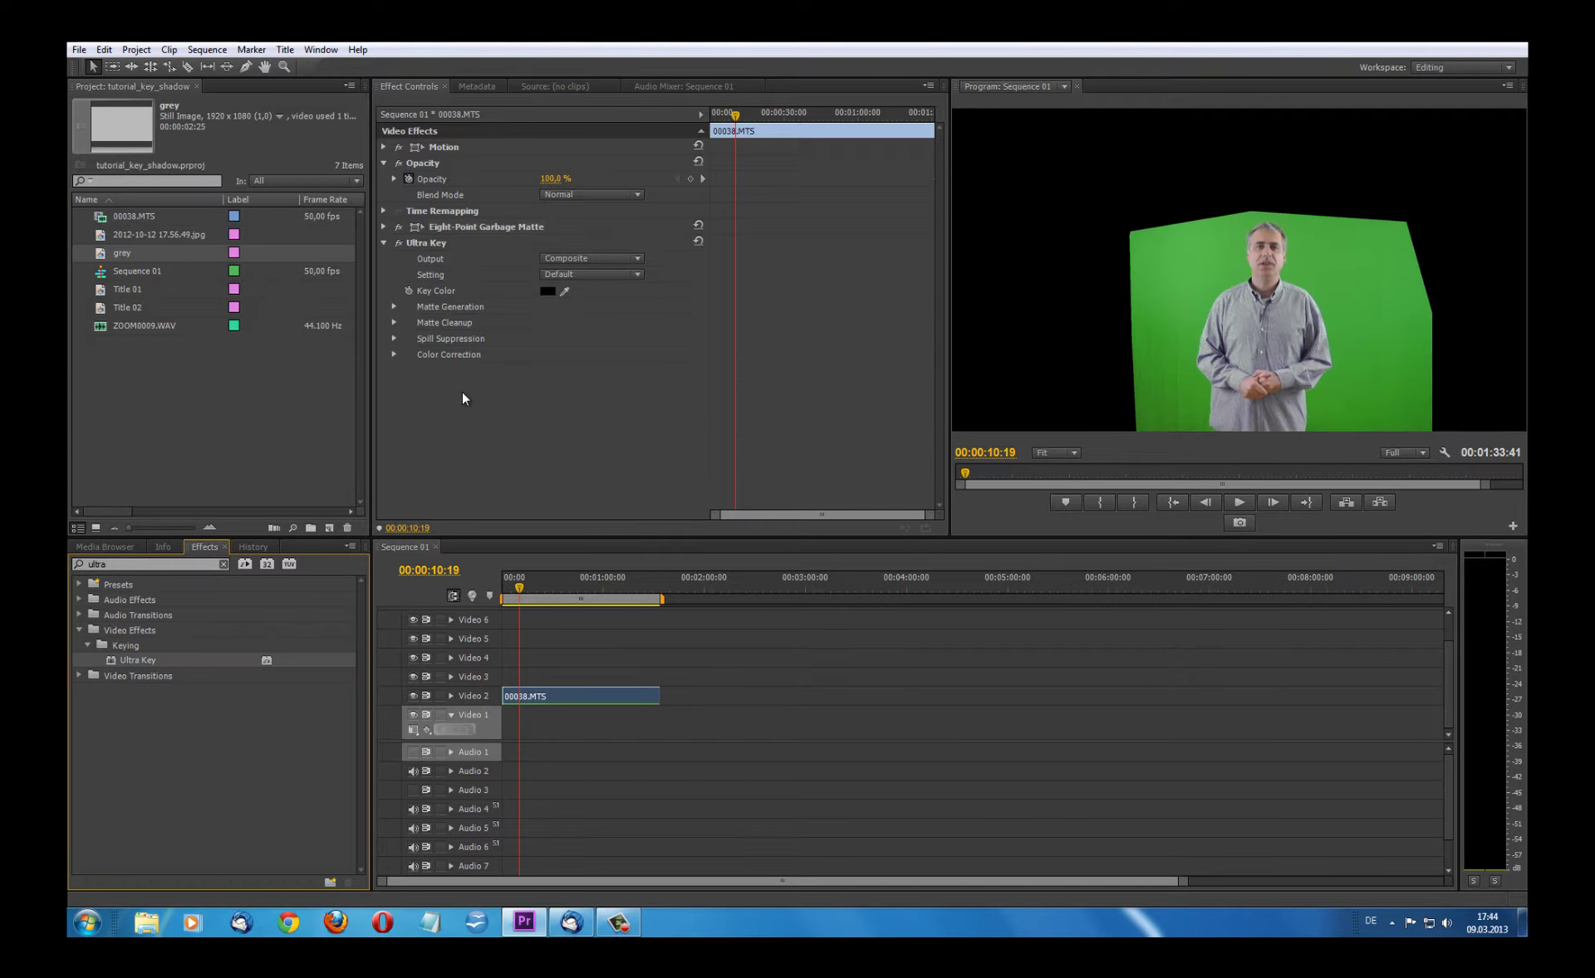
- Sample the green screen with the eyedropper as Ultra Key's Key Color
left_click(564, 291)
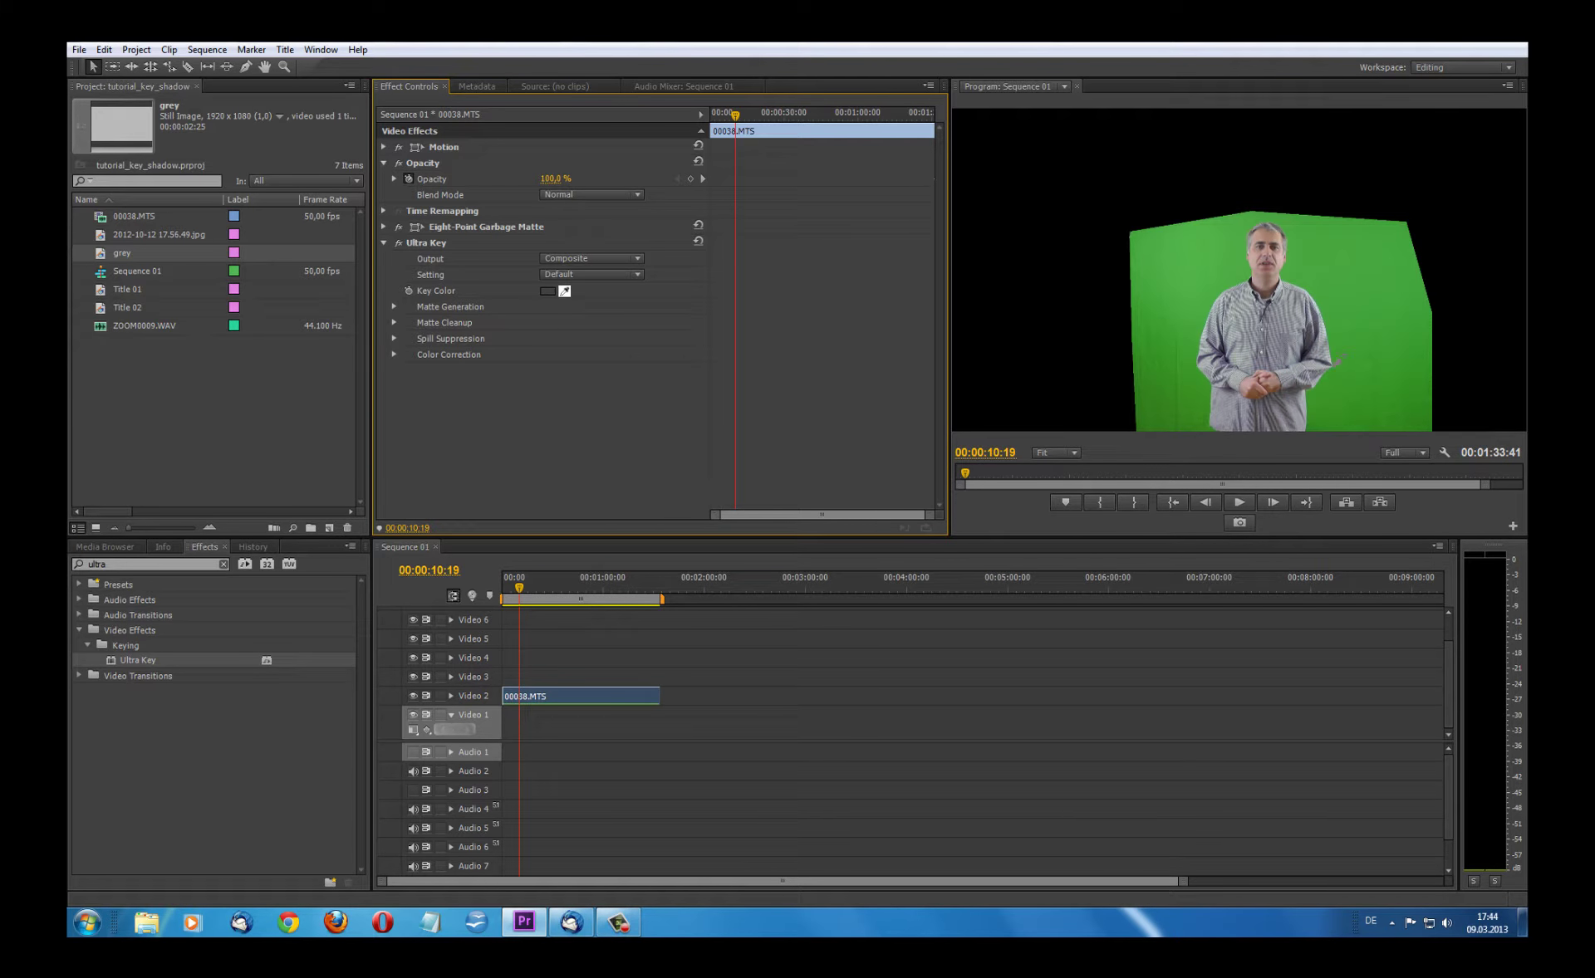
left_click(1169, 382)
left_click(1301, 282)
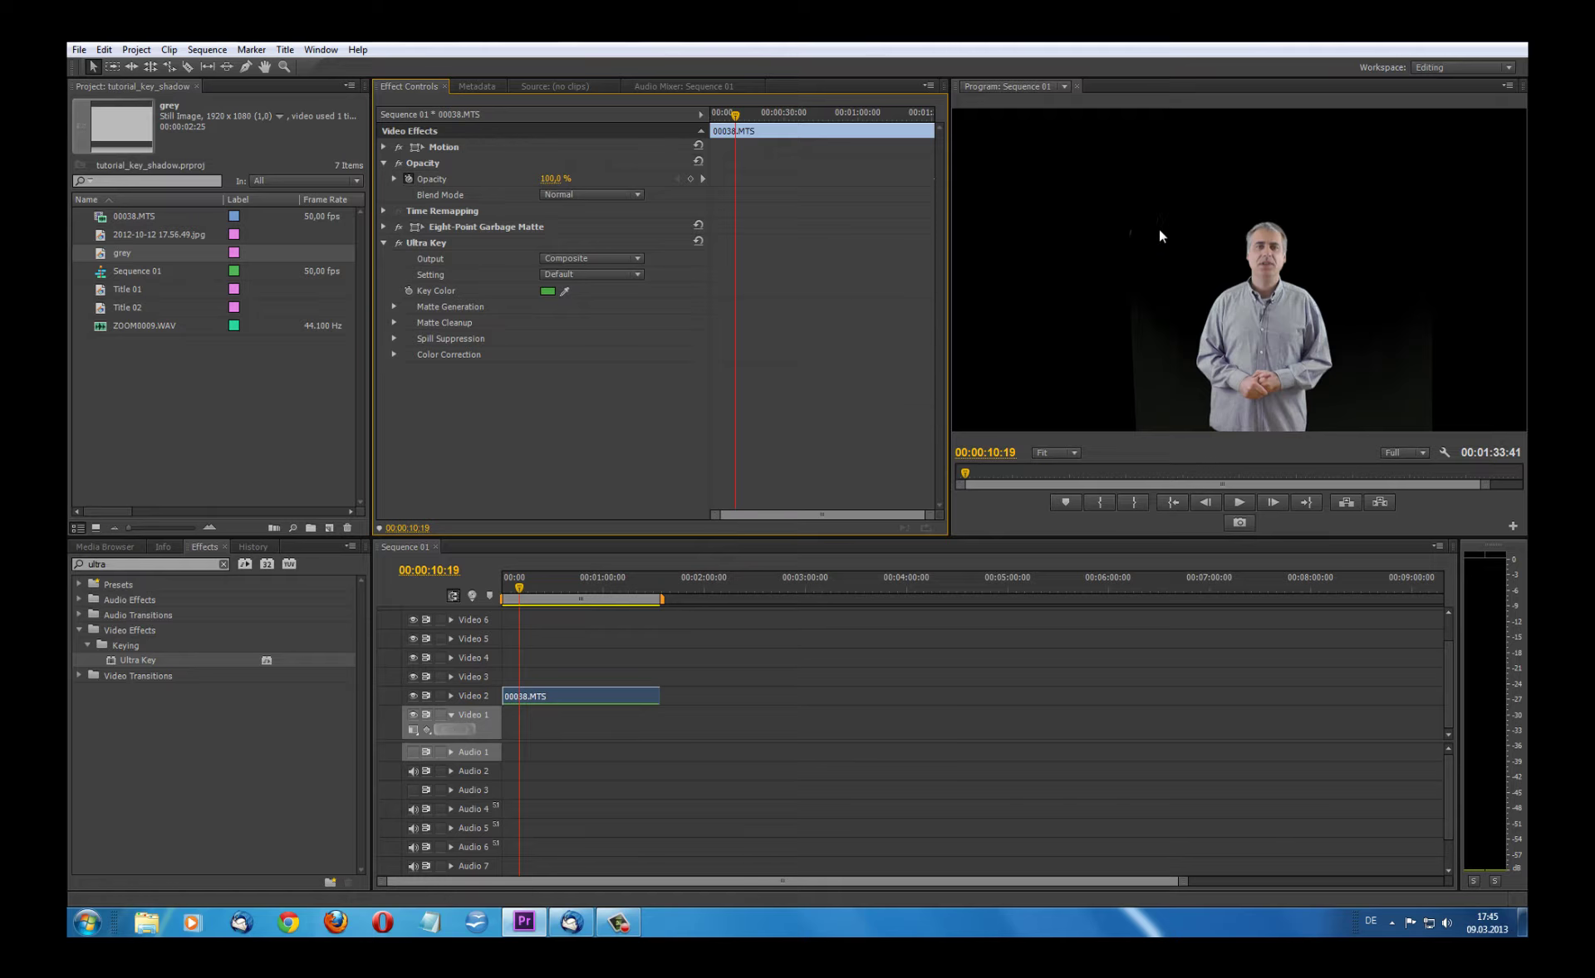
- Nudge the garbage matte's top-left vertex slightly and return to Ultra Key
left_click(442, 227)
left_click_drag(1126, 232, 1141, 237)
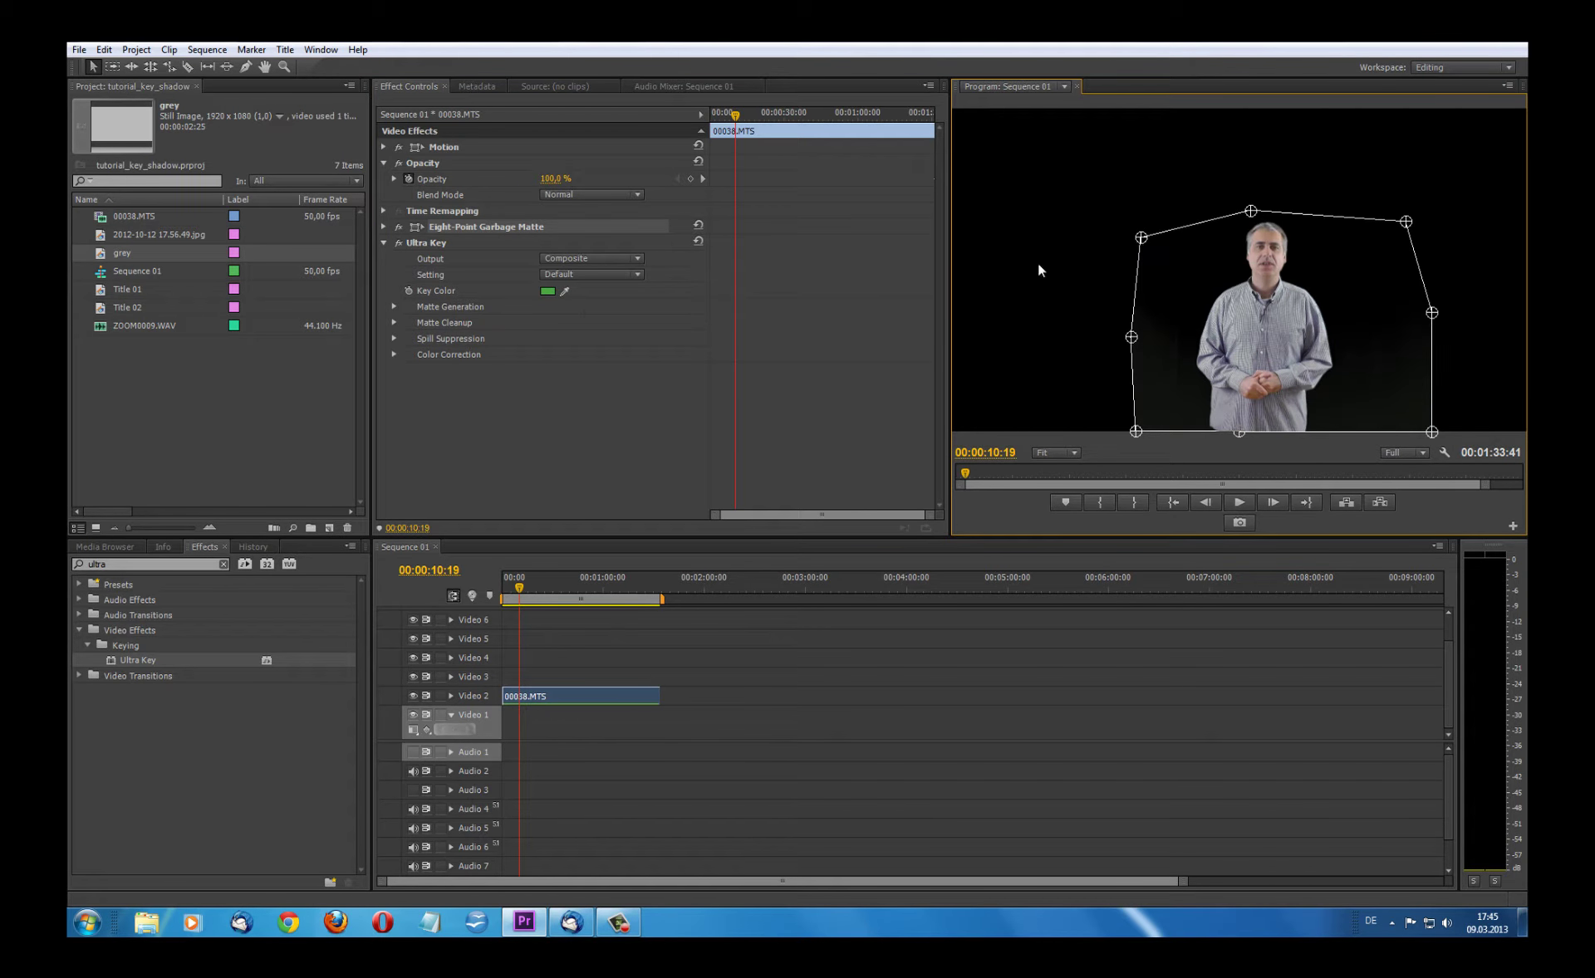
left_click(438, 241)
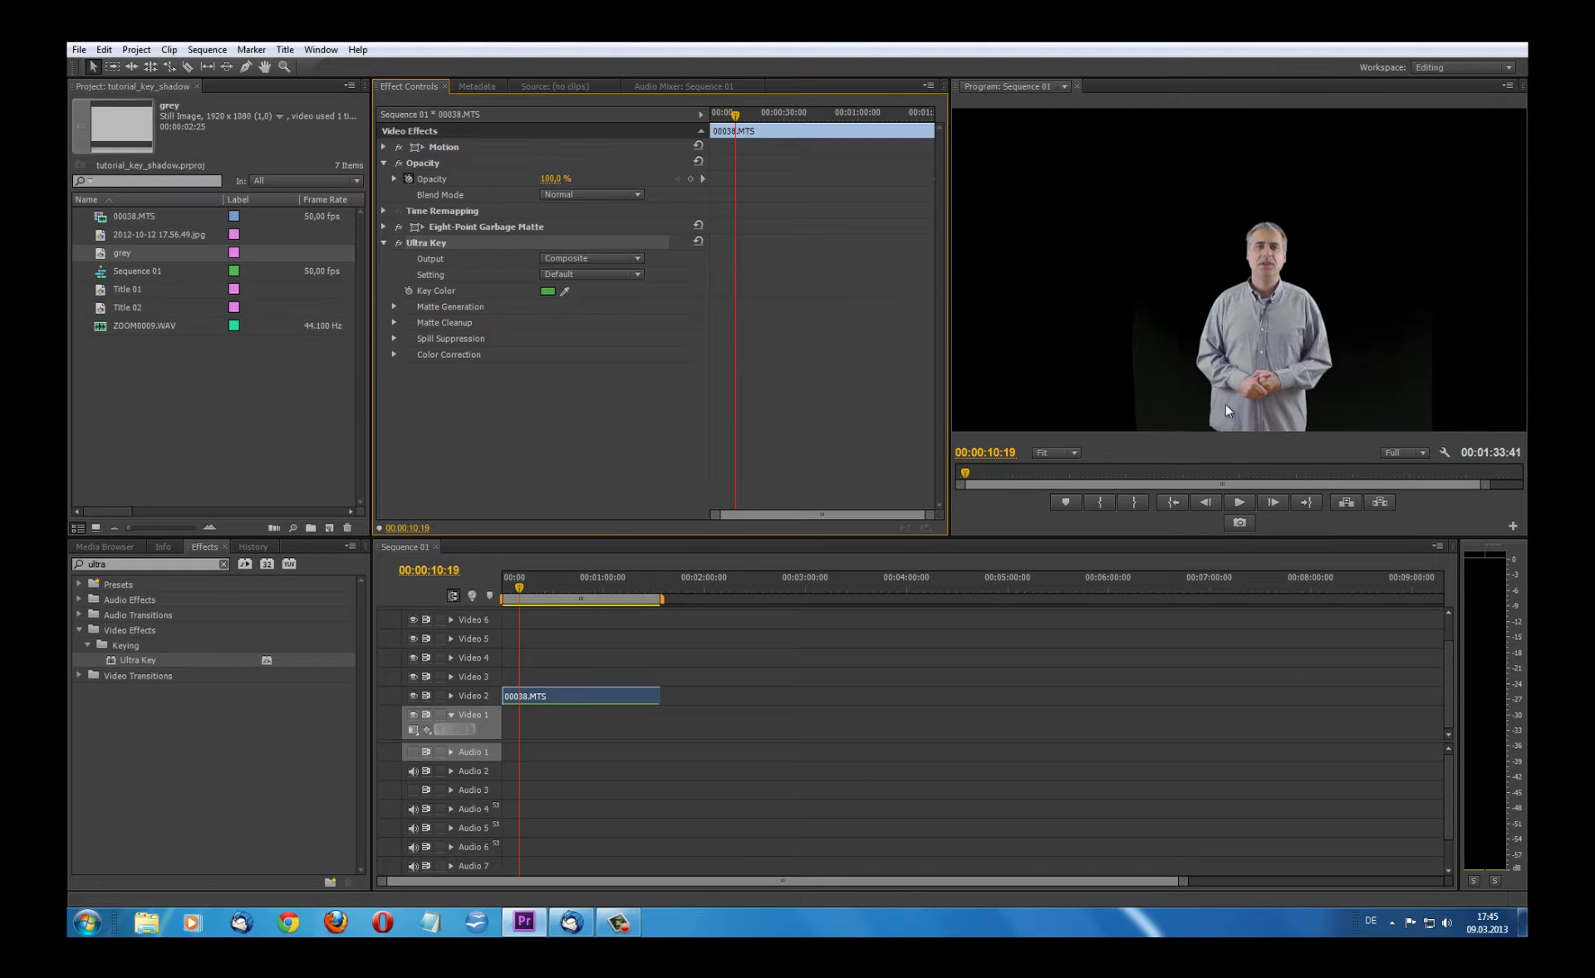
- Set Ultra Key Output to Alpha Channel with Pedestal 99, Tolerance 93 and Shadow 9
left_click(637, 260)
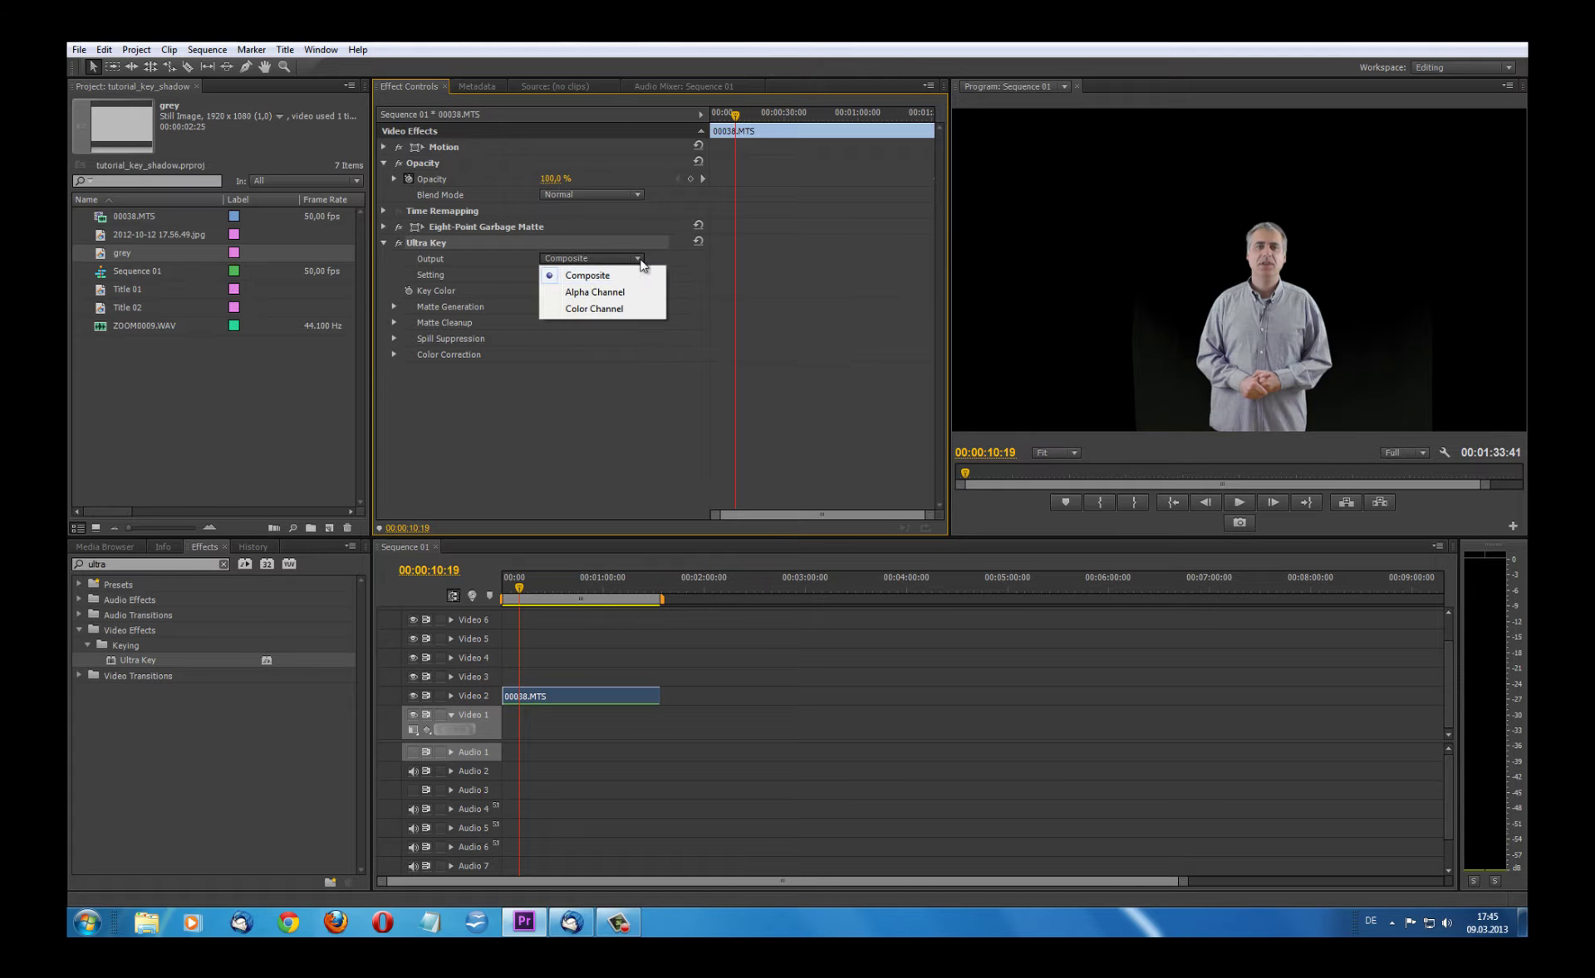
left_click(614, 293)
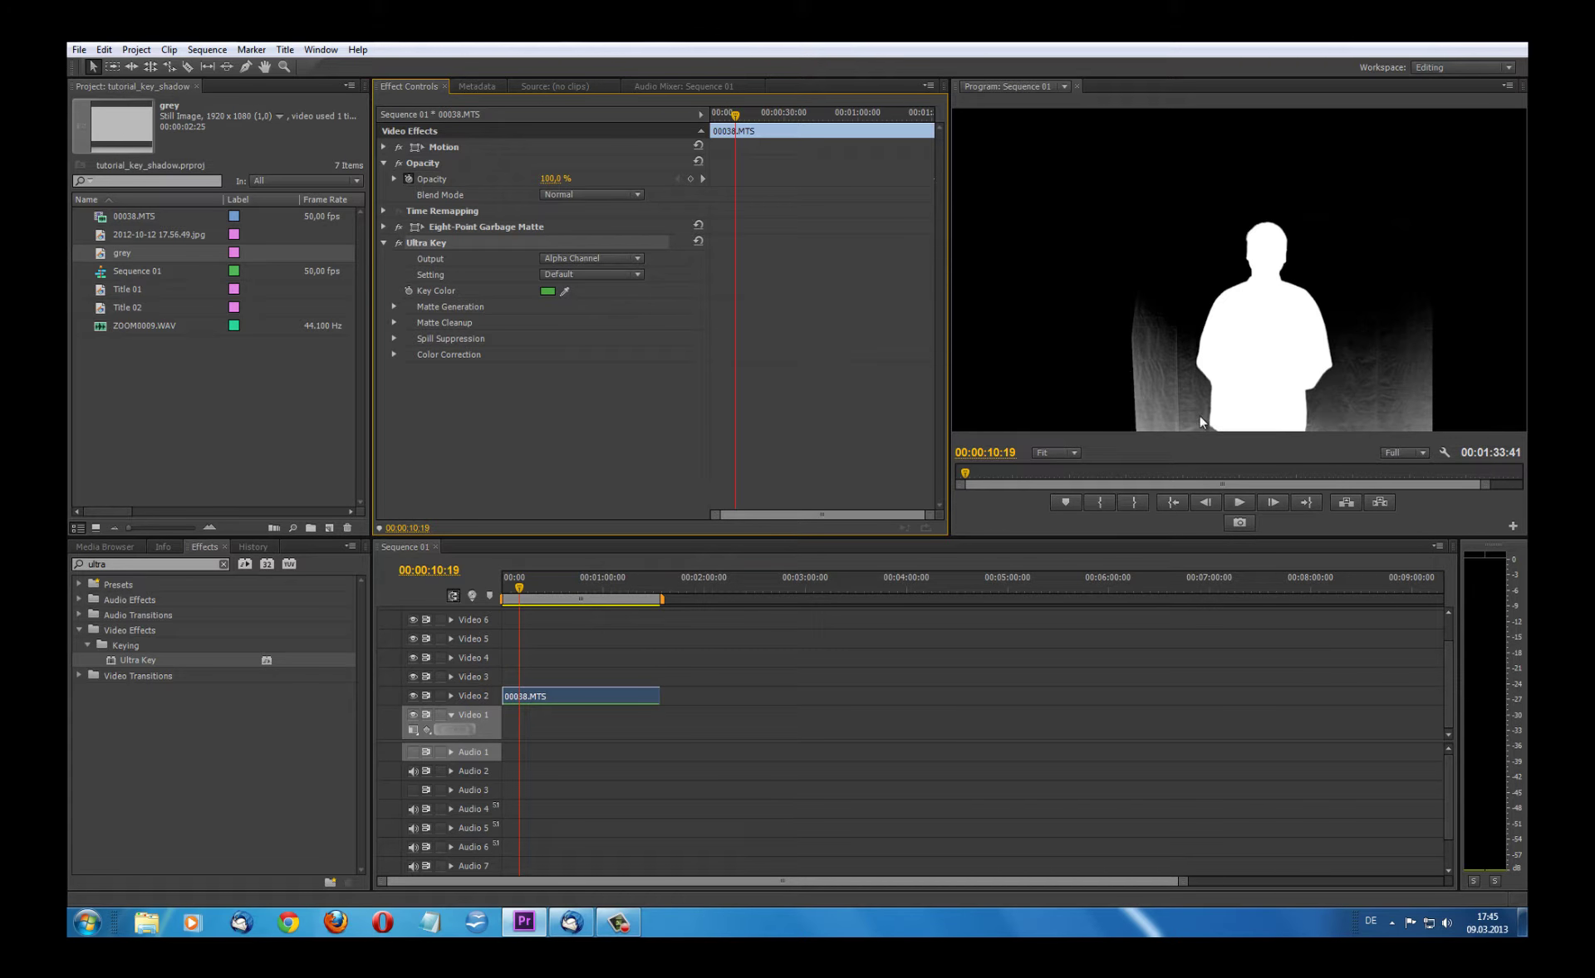
left_click(394, 307)
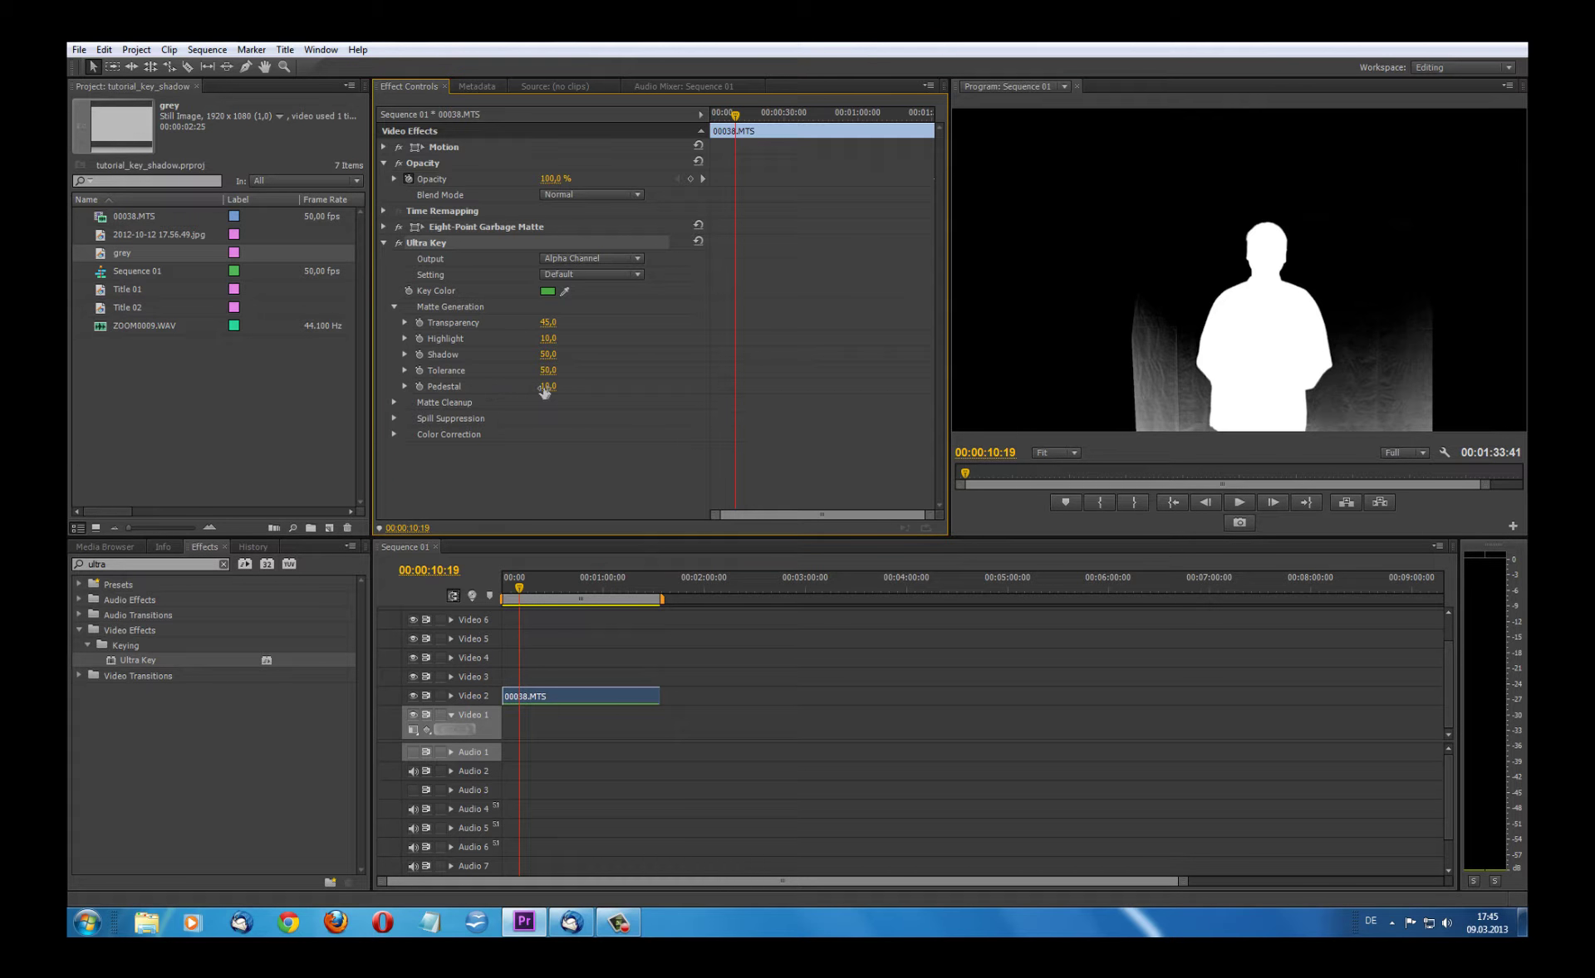
left_click_drag(544, 389, 659, 400)
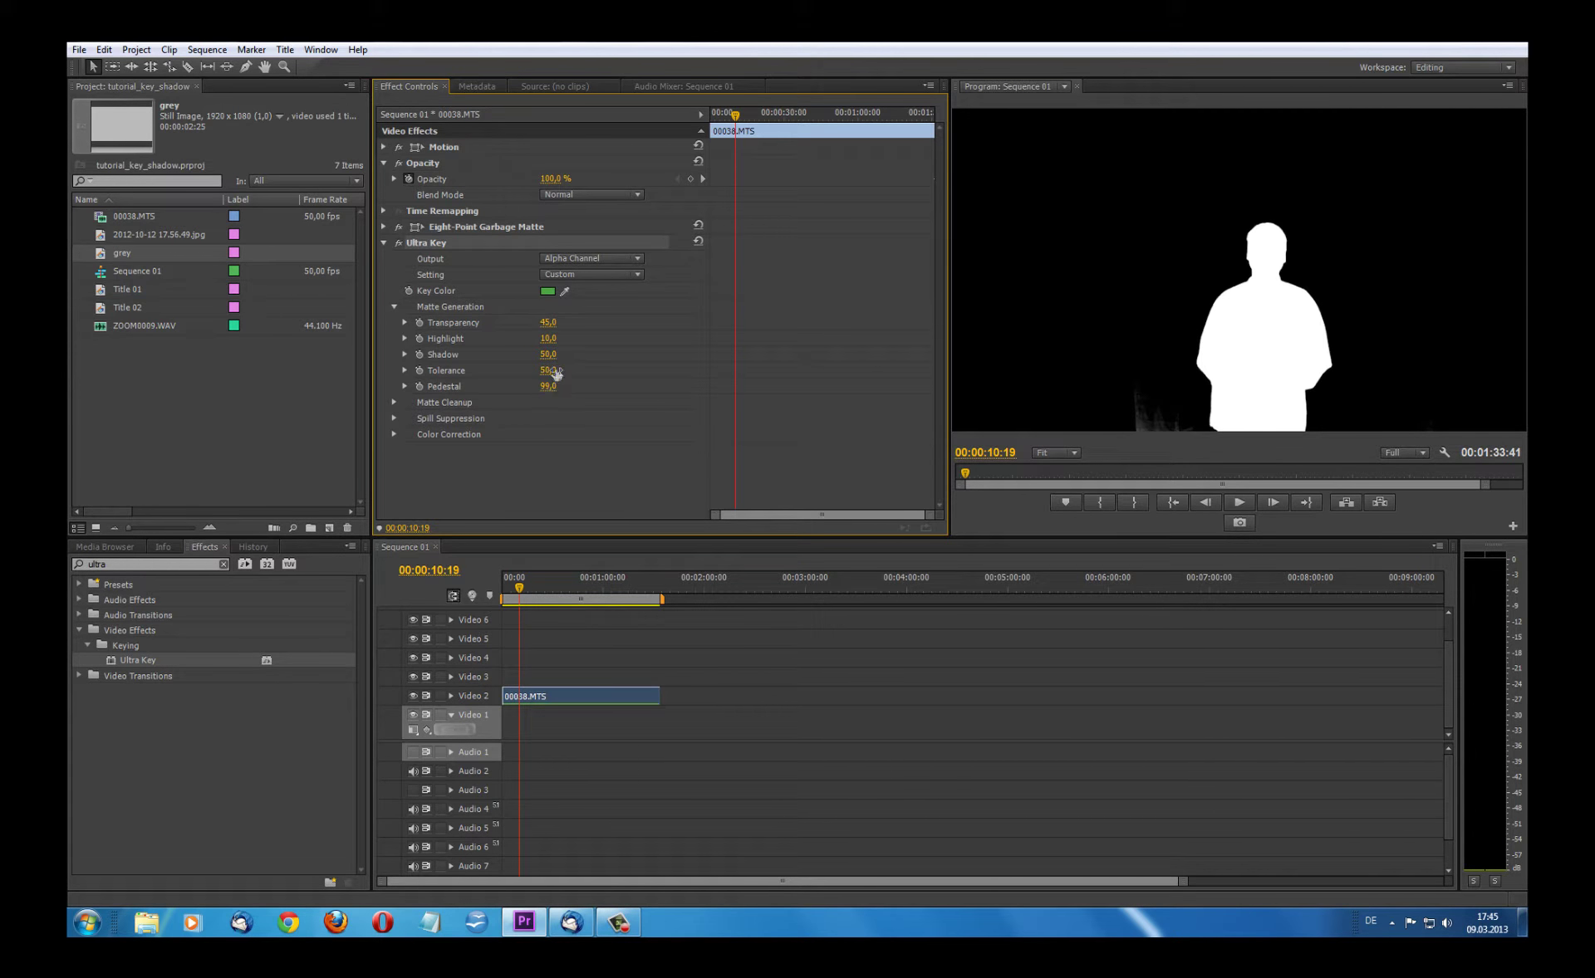
left_click_drag(555, 372, 664, 384)
left_click_drag(555, 358, 541, 360)
- Switch Ultra Key Output back to Composite and play the sequence to check the key
left_click(638, 259)
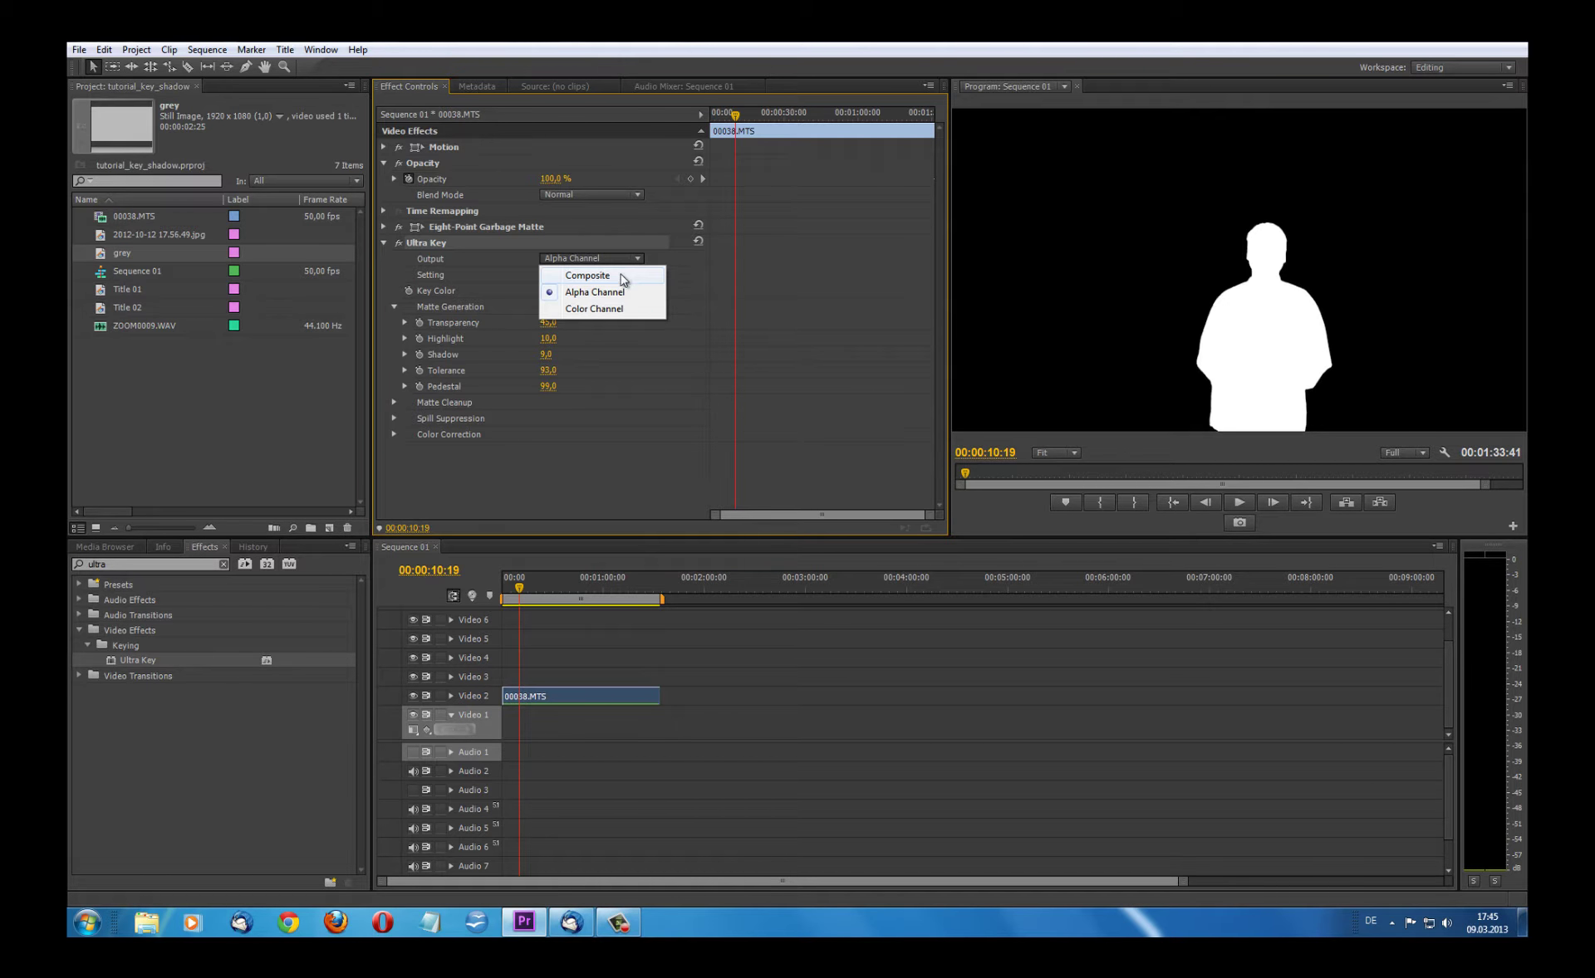
left_click(623, 273)
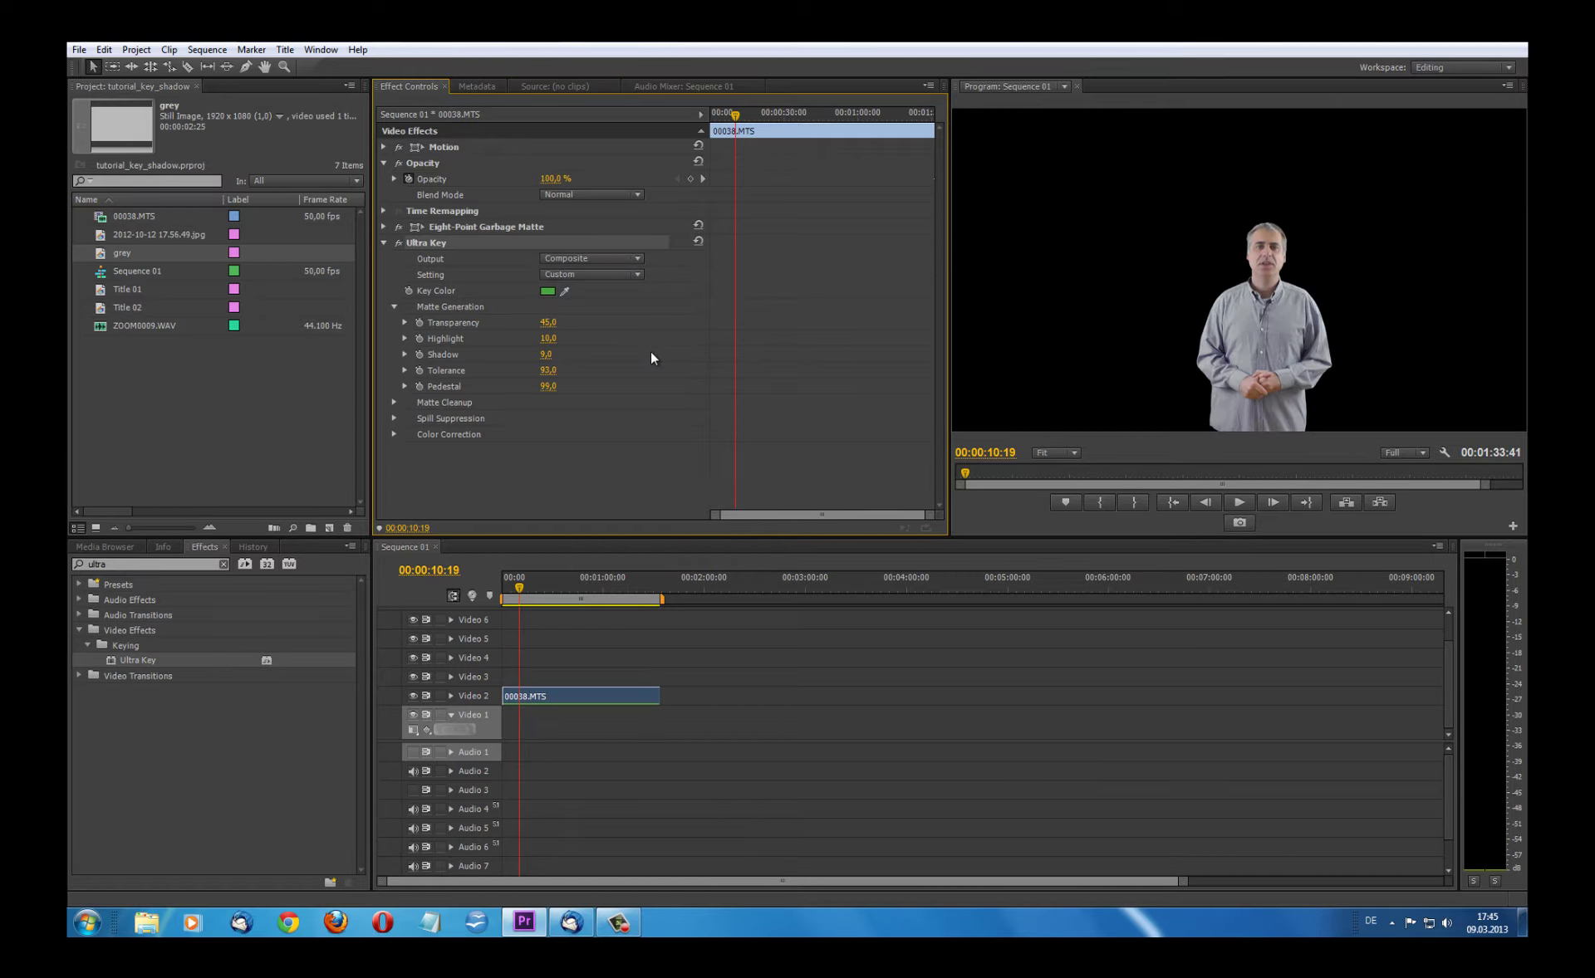
left_click(1239, 501)
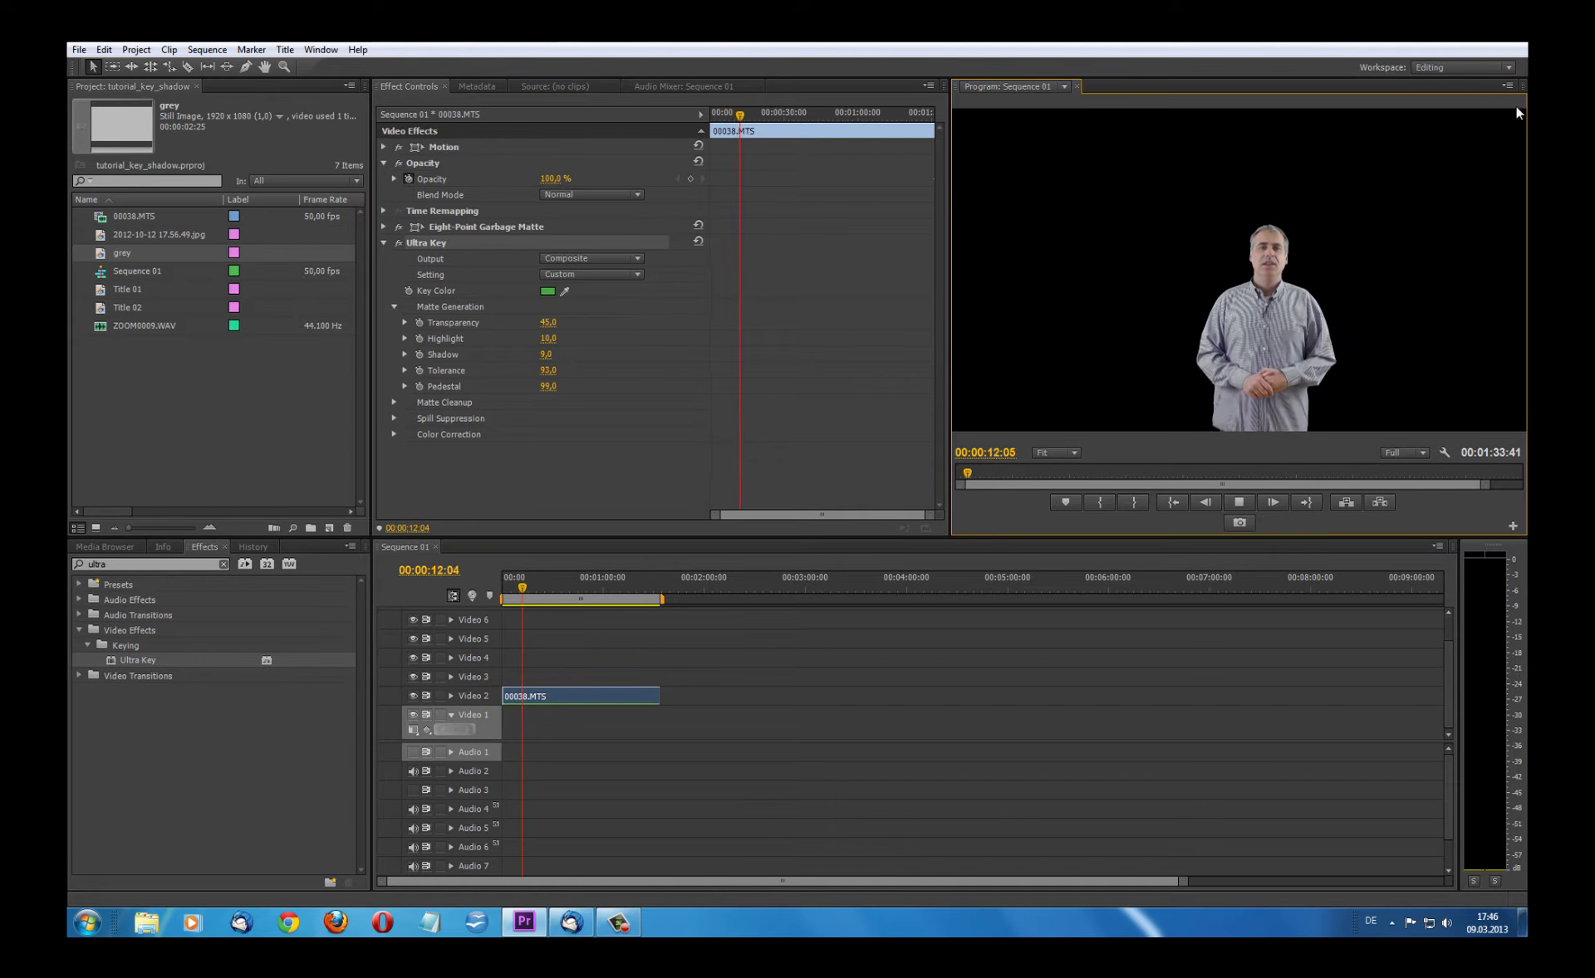
- Maximize the Program monitor during playback, then stop and restore its frame size
left_click(1504, 86)
left_click(1335, 159)
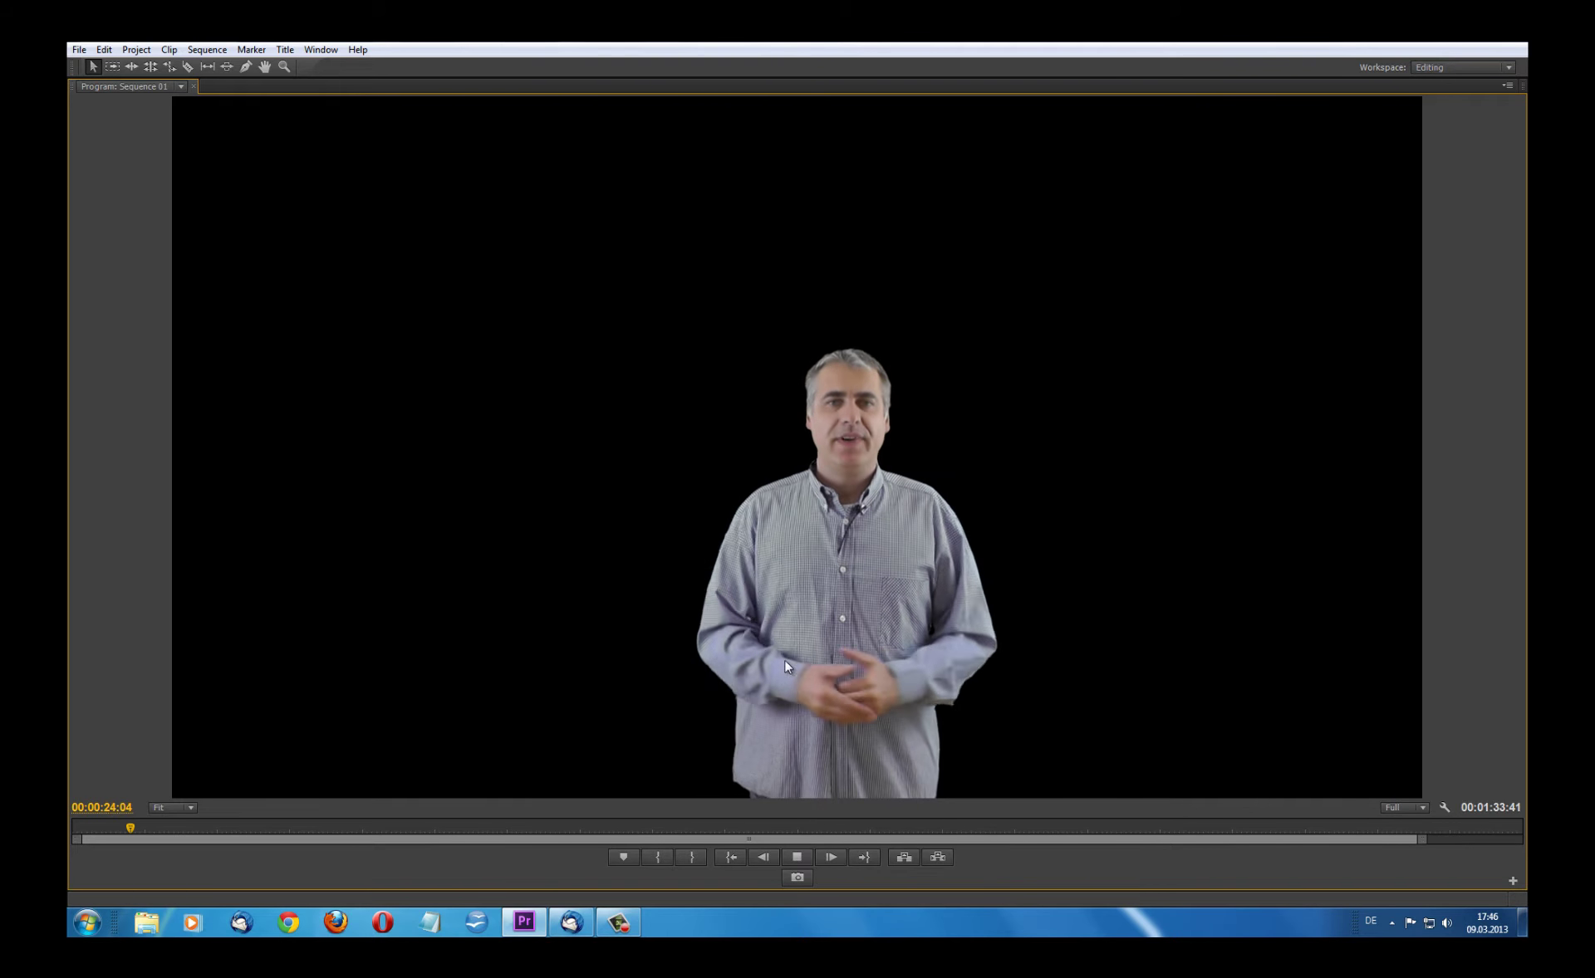
left_click(798, 857)
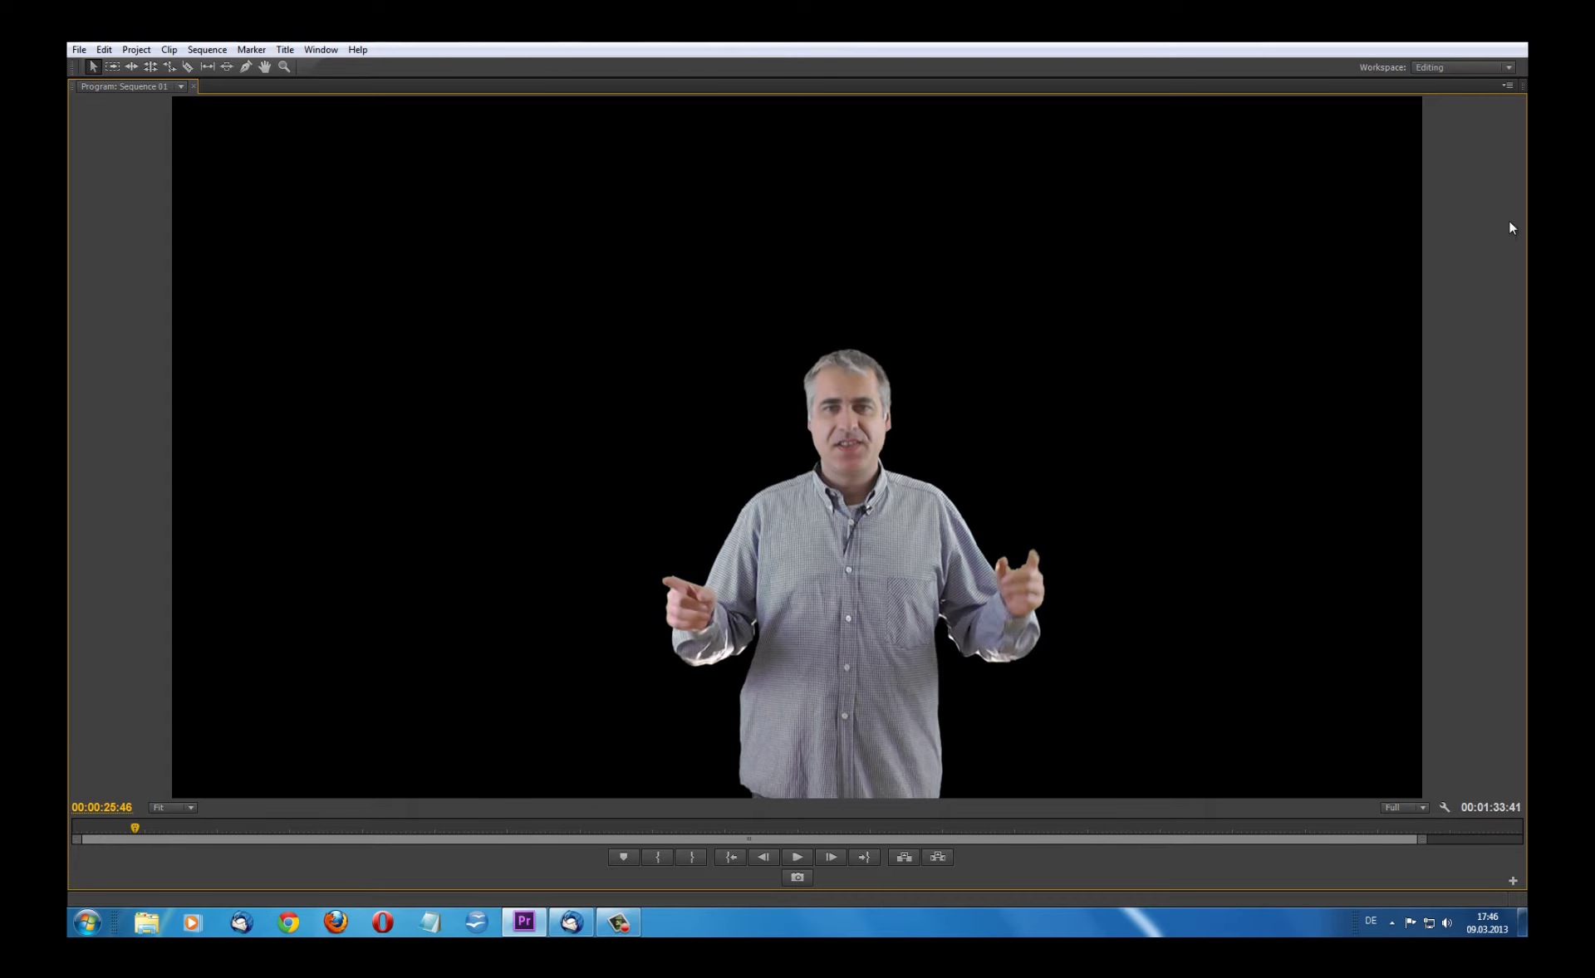
left_click(1507, 85)
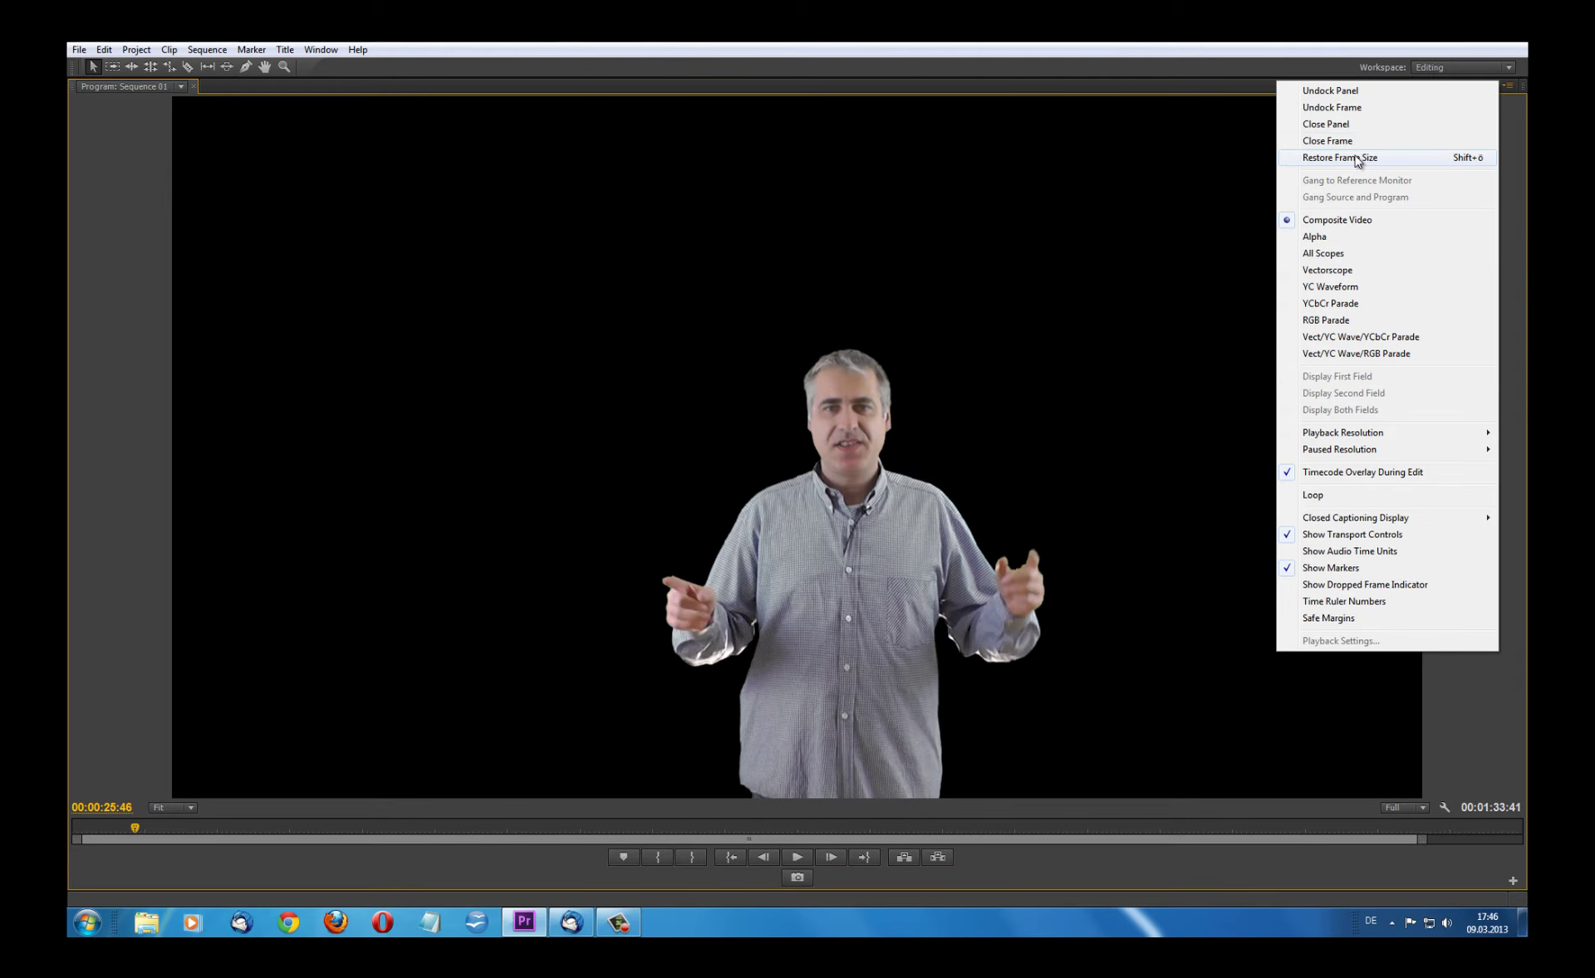
left_click(1366, 157)
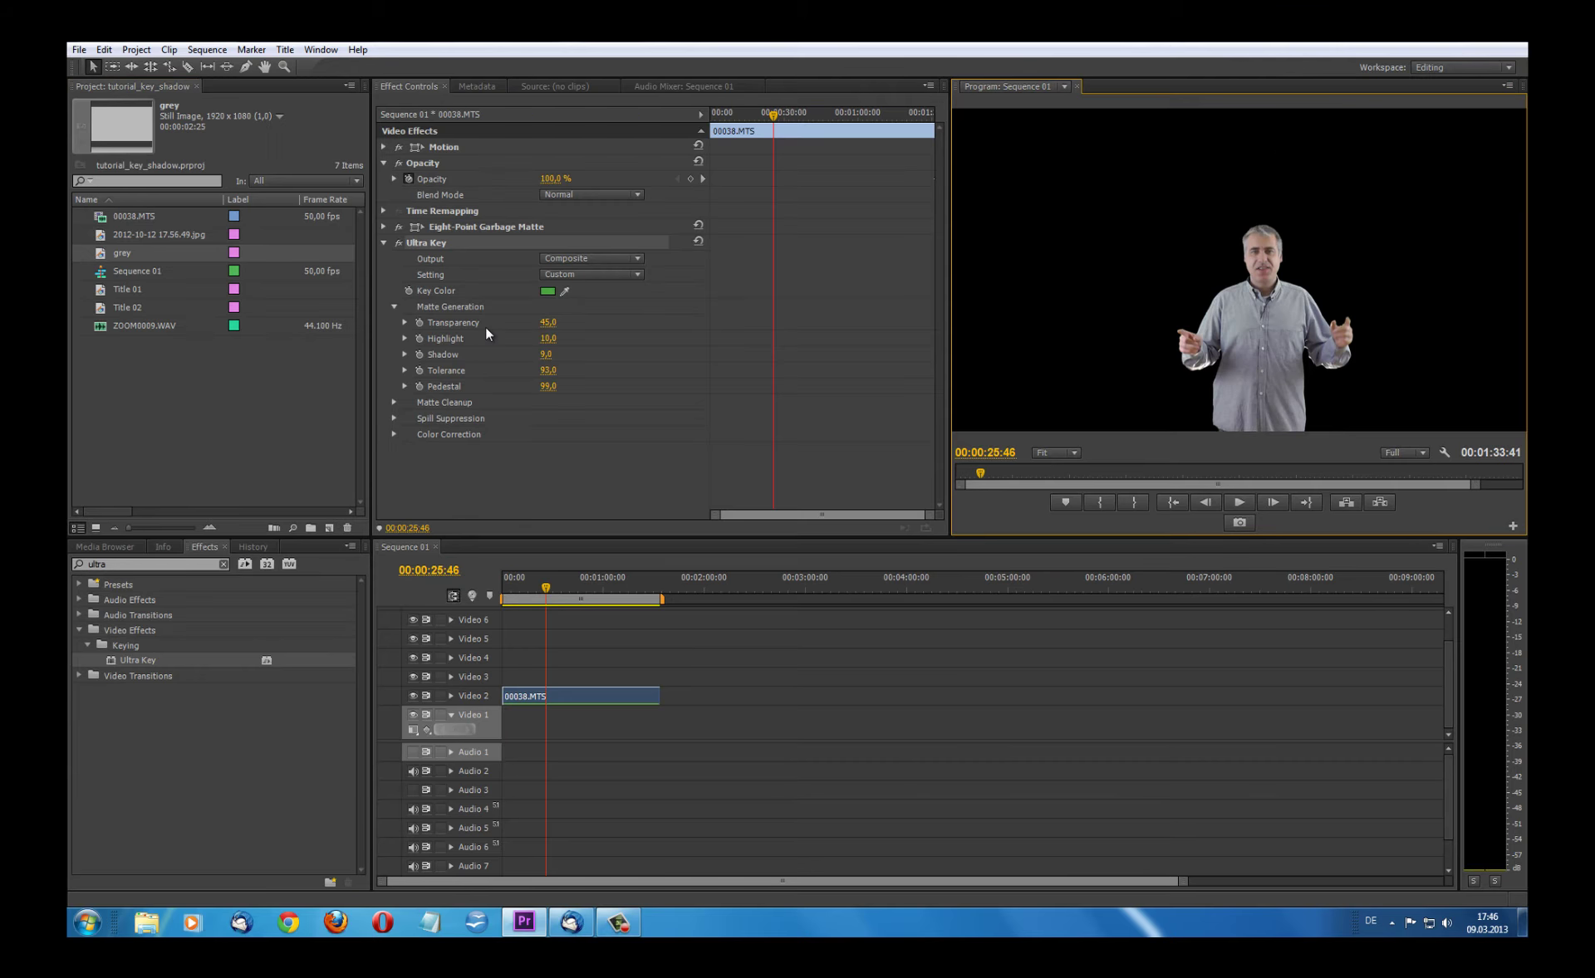
- View the Program monitor at 100% and raise Ultra Key Spill from 50 to 100
left_click(395, 418)
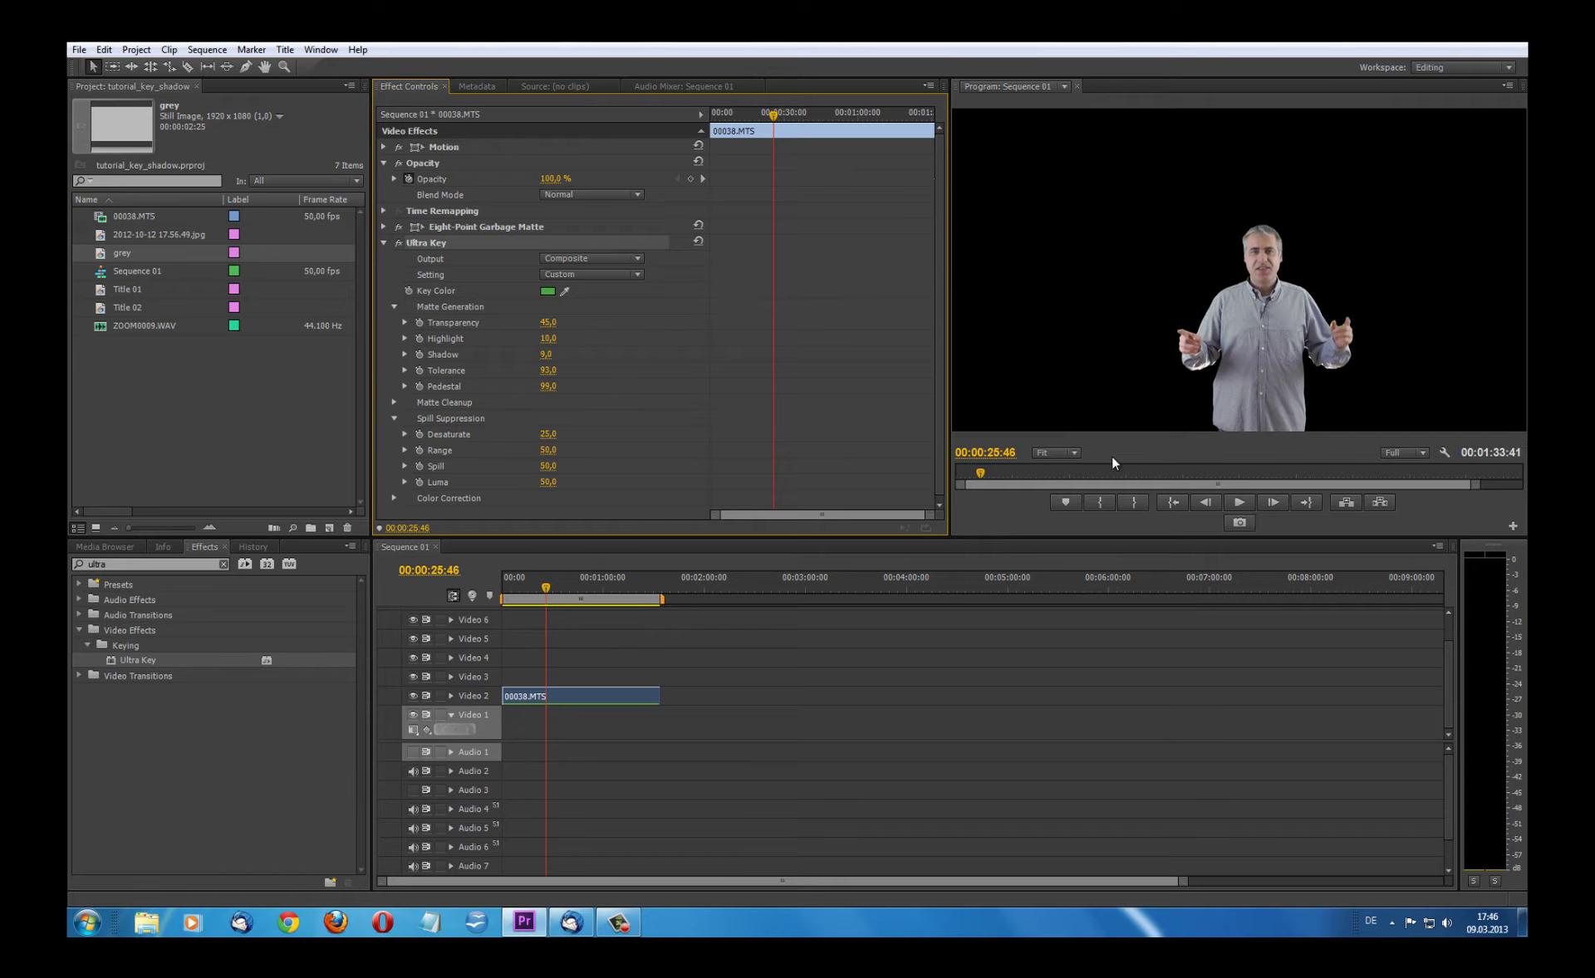
left_click(1076, 453)
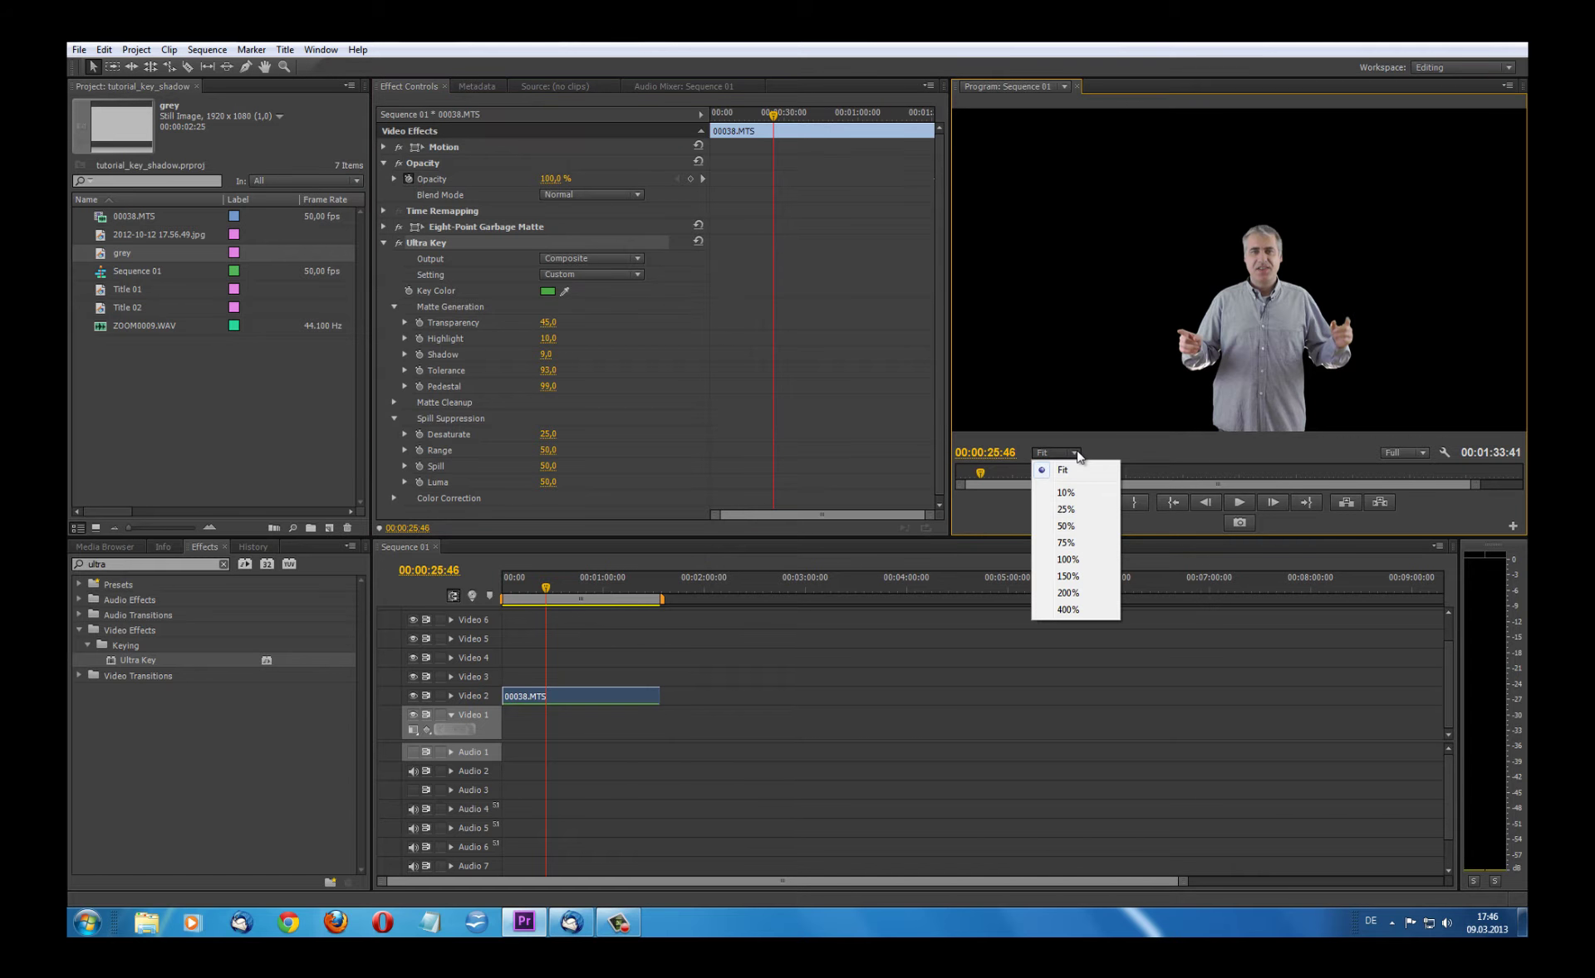
left_click(1067, 557)
left_click_drag(1521, 290, 1520, 340)
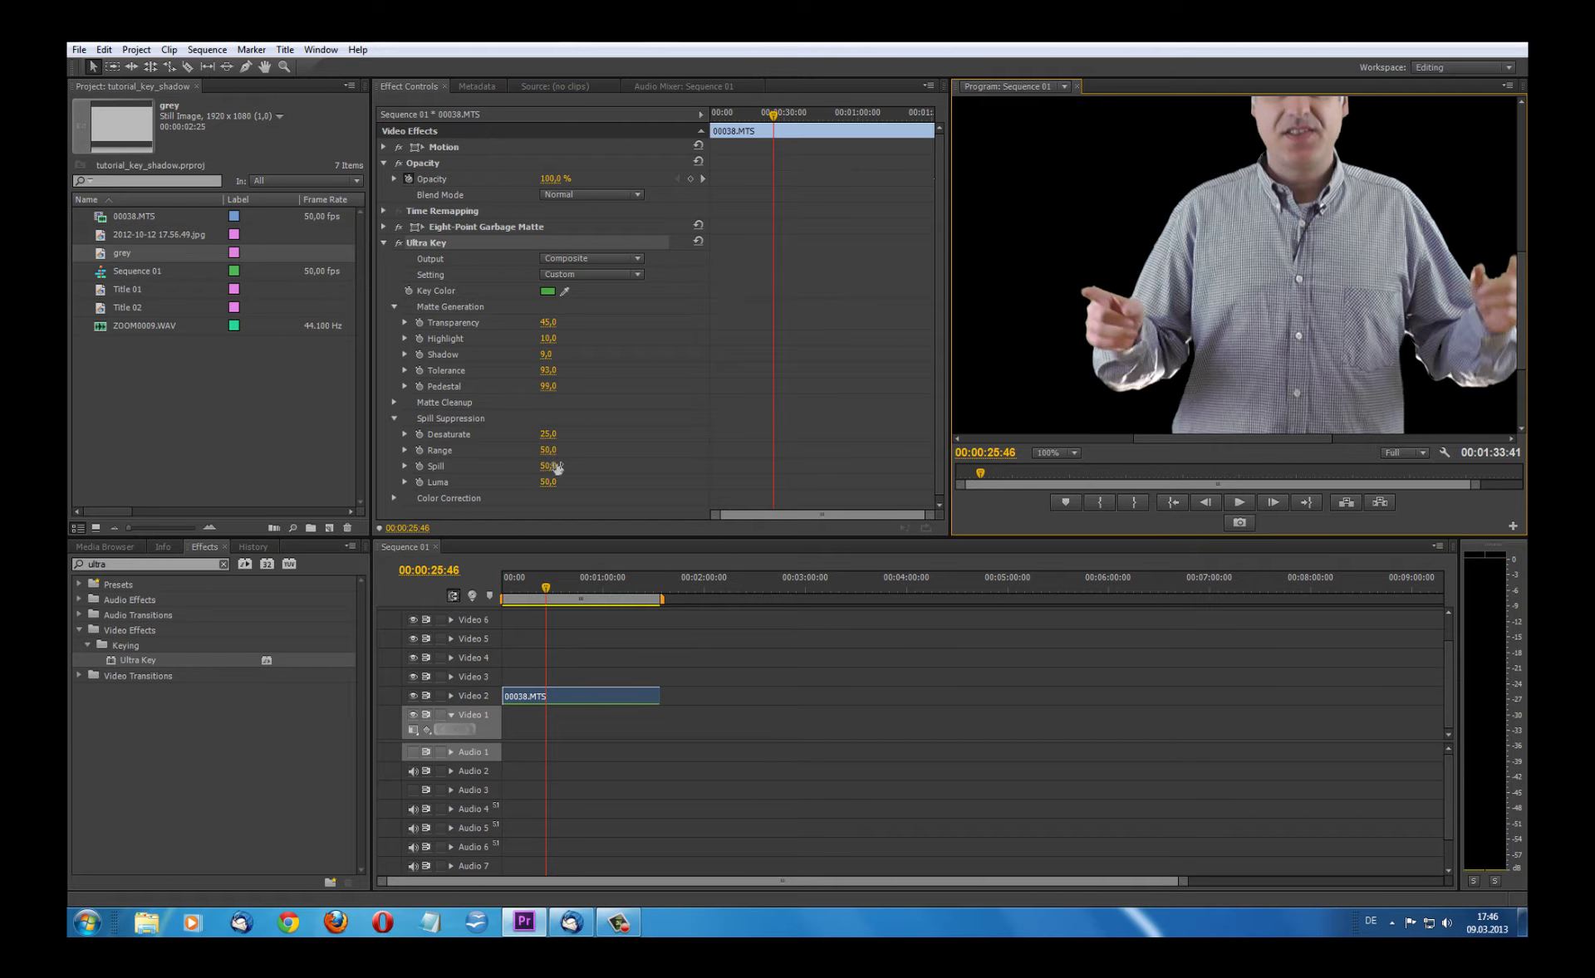
left_click_drag(551, 468, 656, 479)
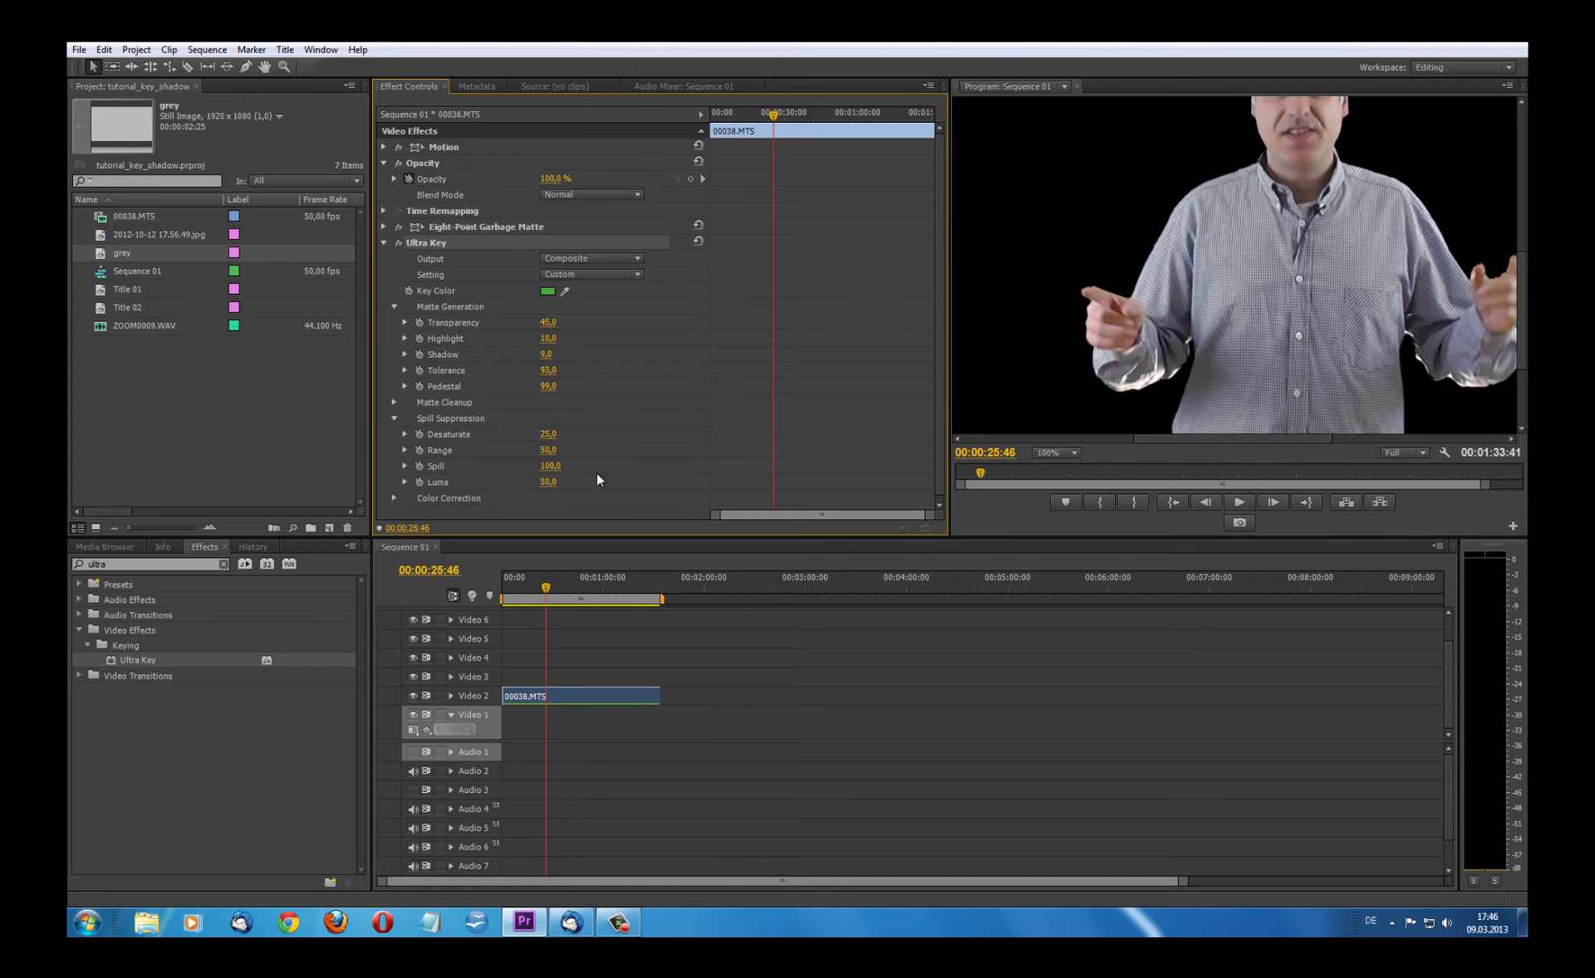
- Play the clip to check the spill result, then set Program zoom back to Fit
left_click(1239, 501)
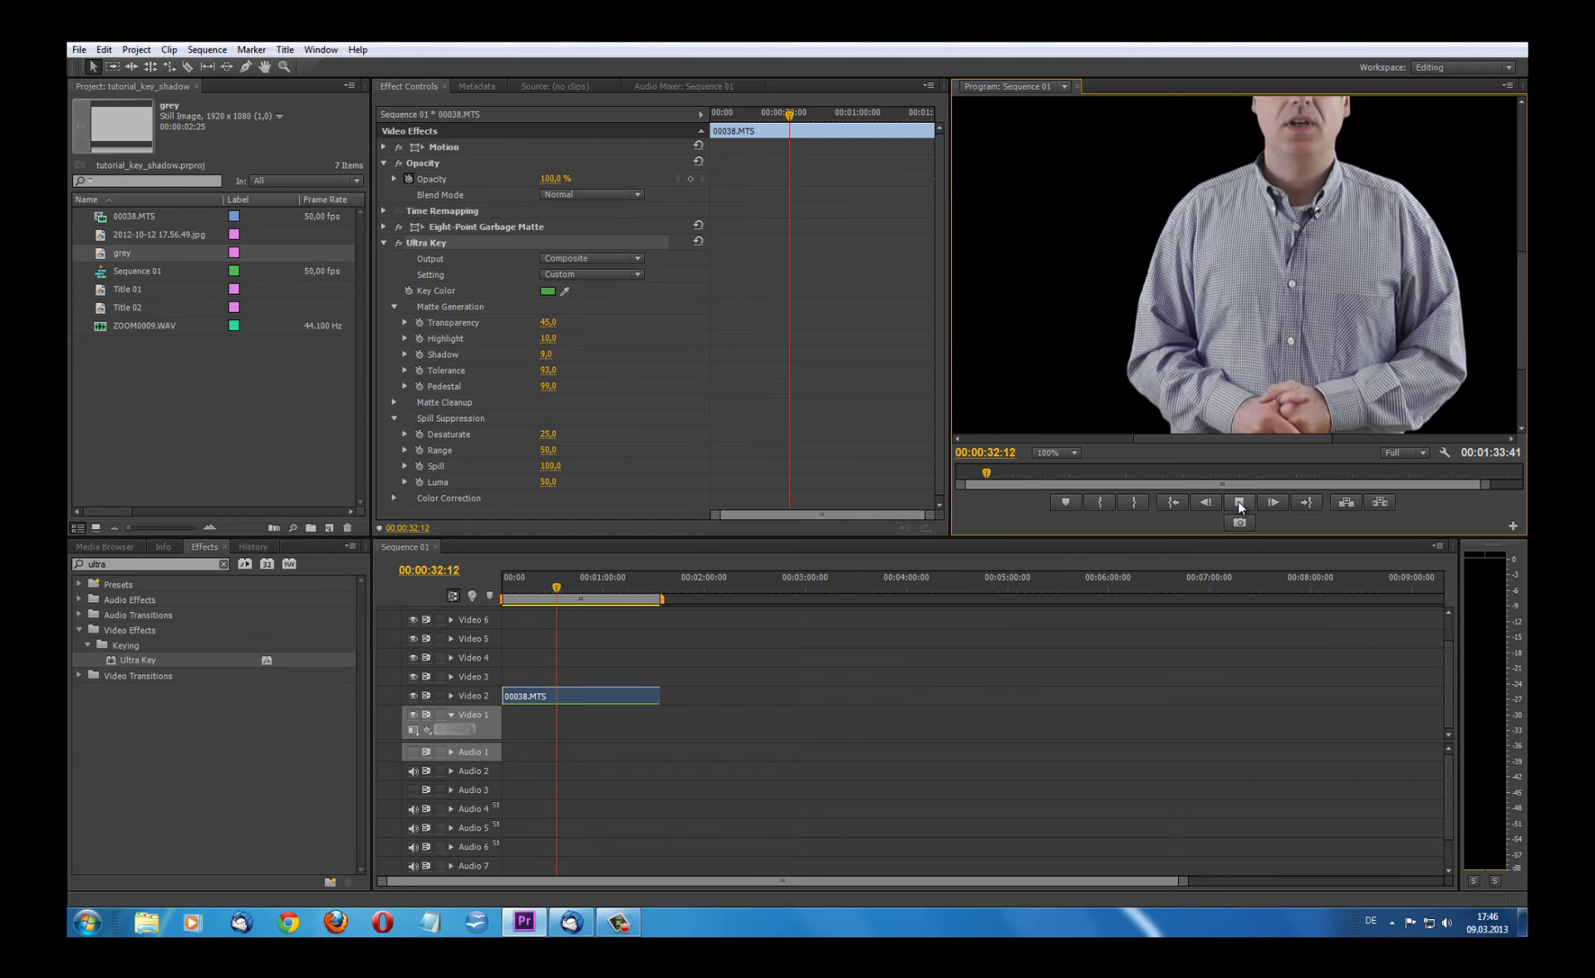
left_click(1238, 501)
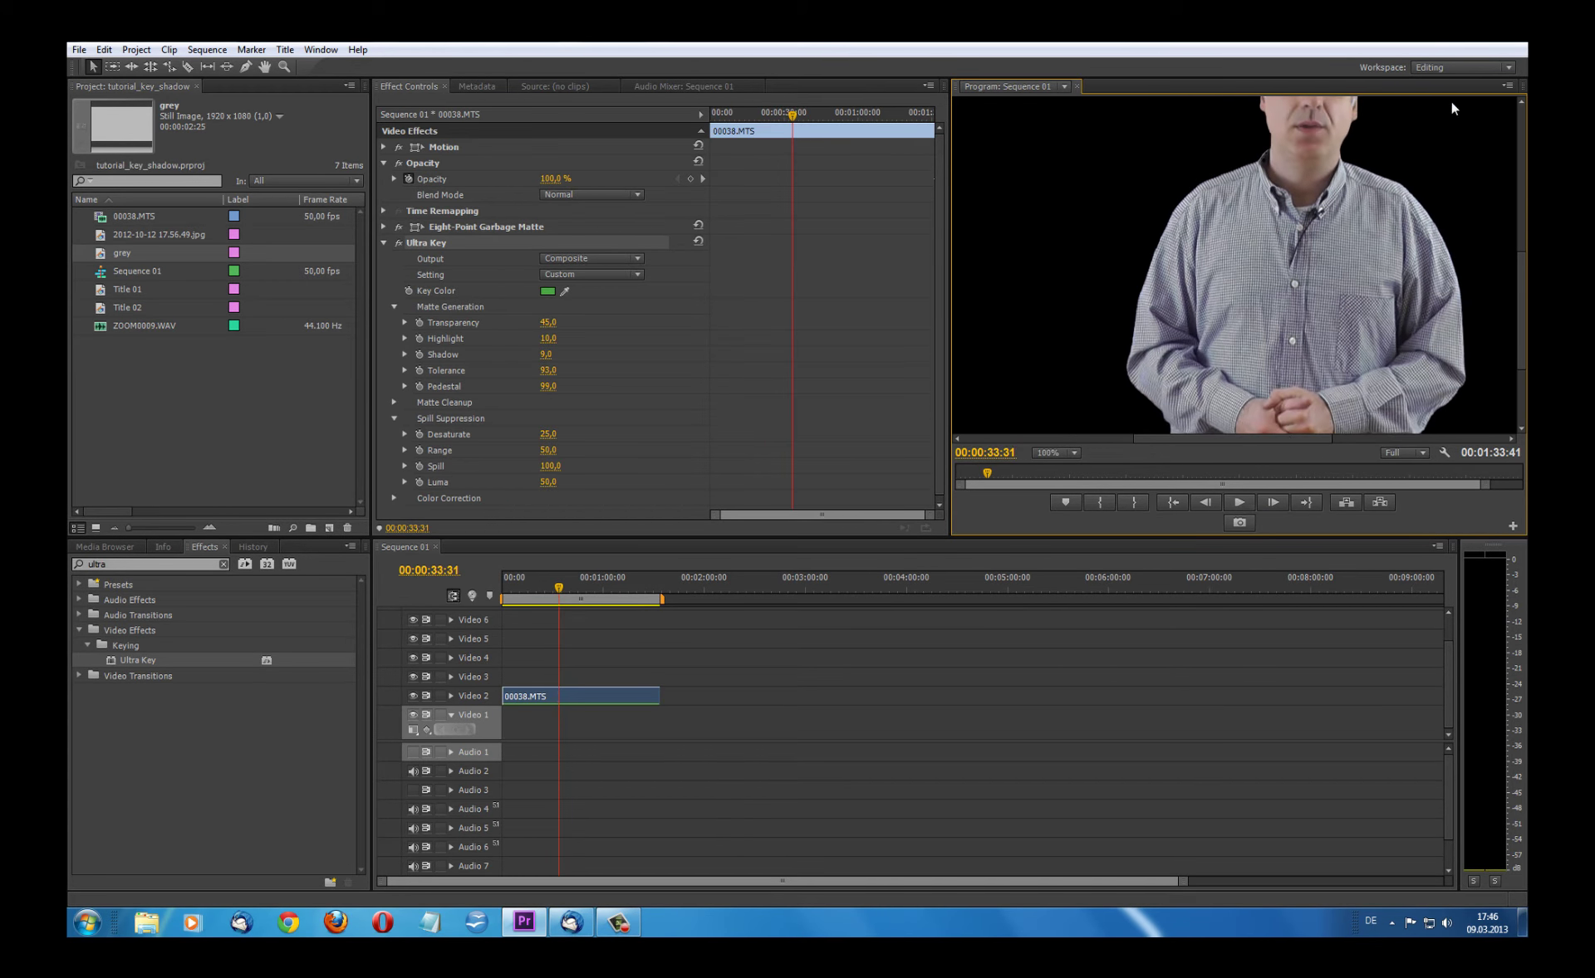
left_click(1074, 453)
left_click(1066, 468)
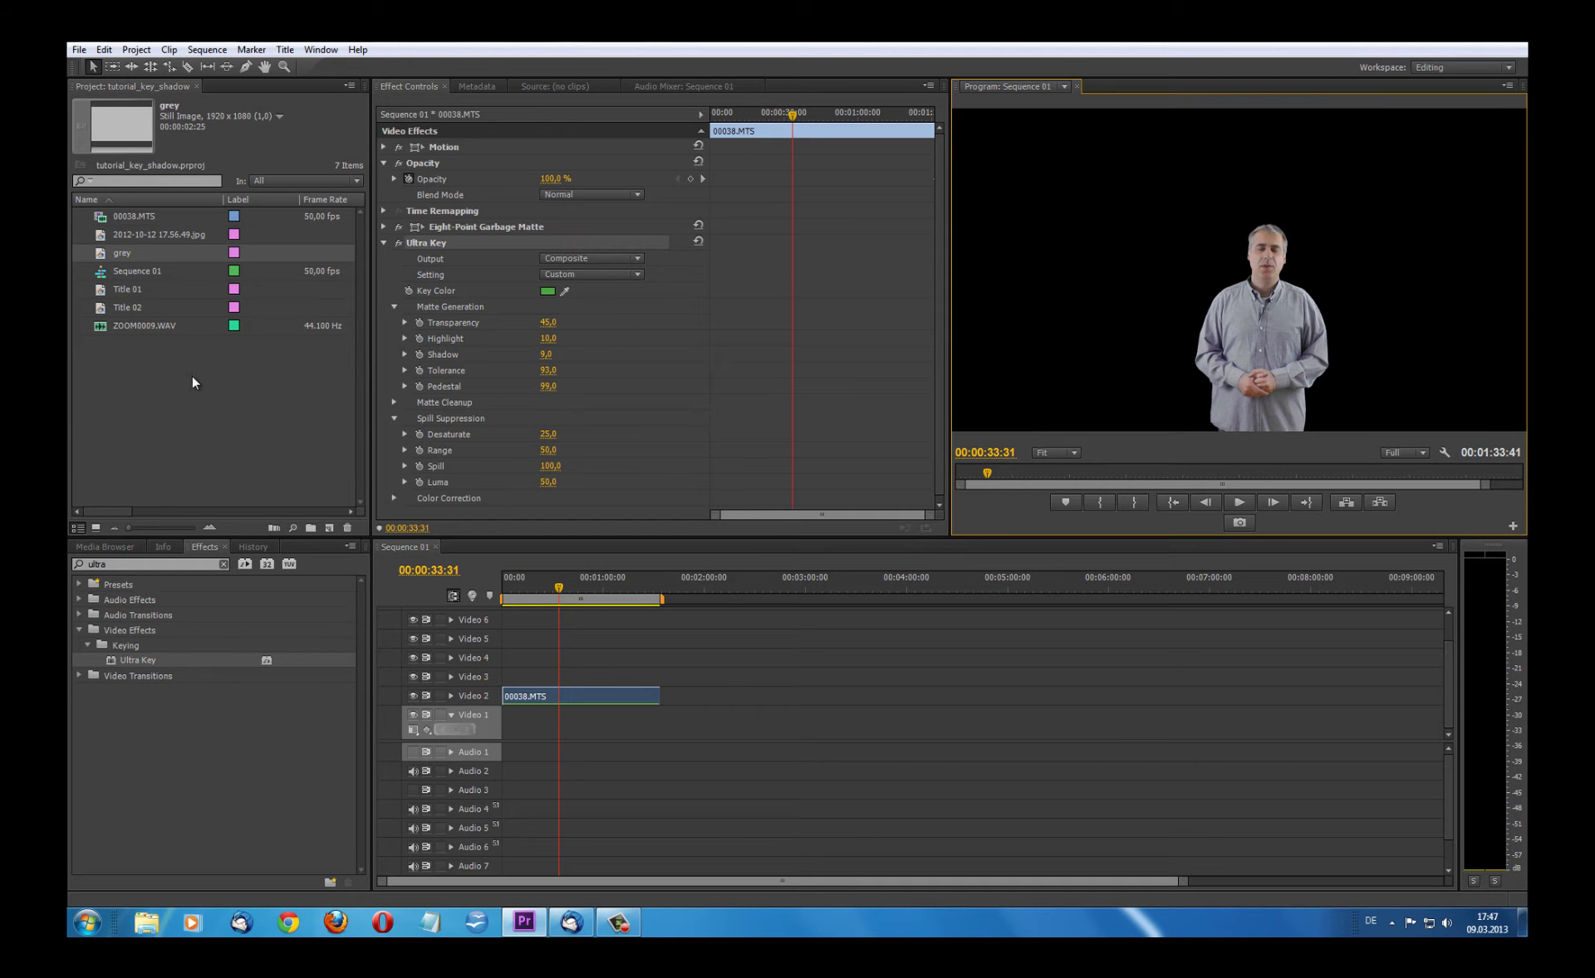
- Place the 'grey' still on Video 1 beneath 00038.MTS so the presenter sits over grey
mouse_move(116, 253)
left_mouse_down()
mouse_move(508, 725)
mouse_move(662, 734)
left_mouse_up()
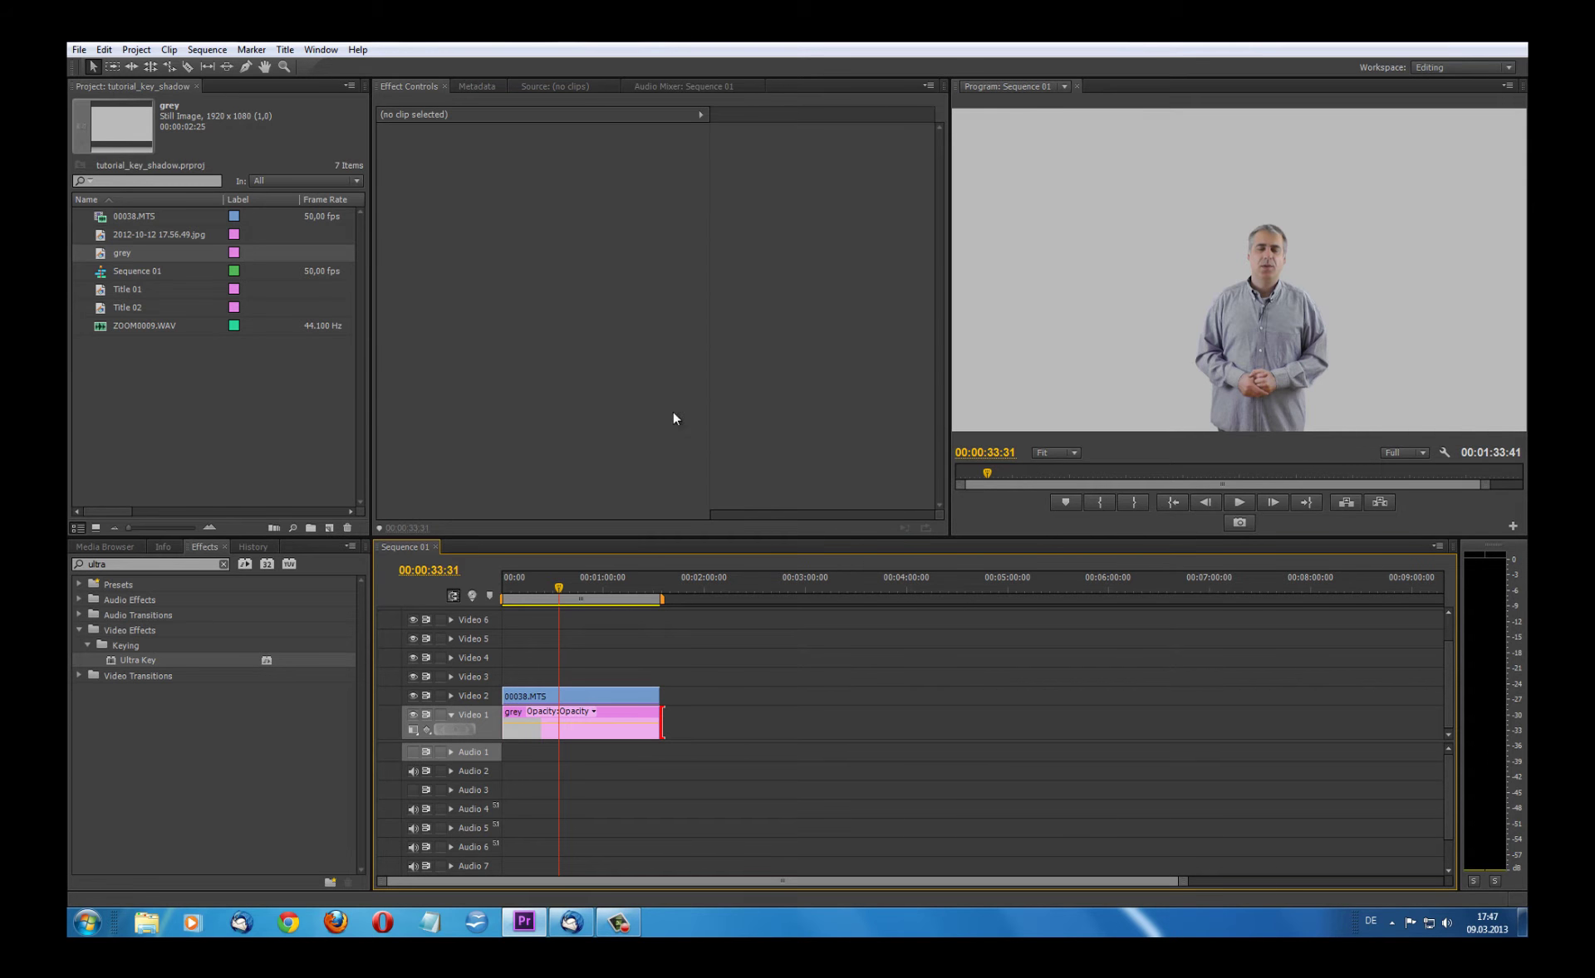
left_click(119, 564)
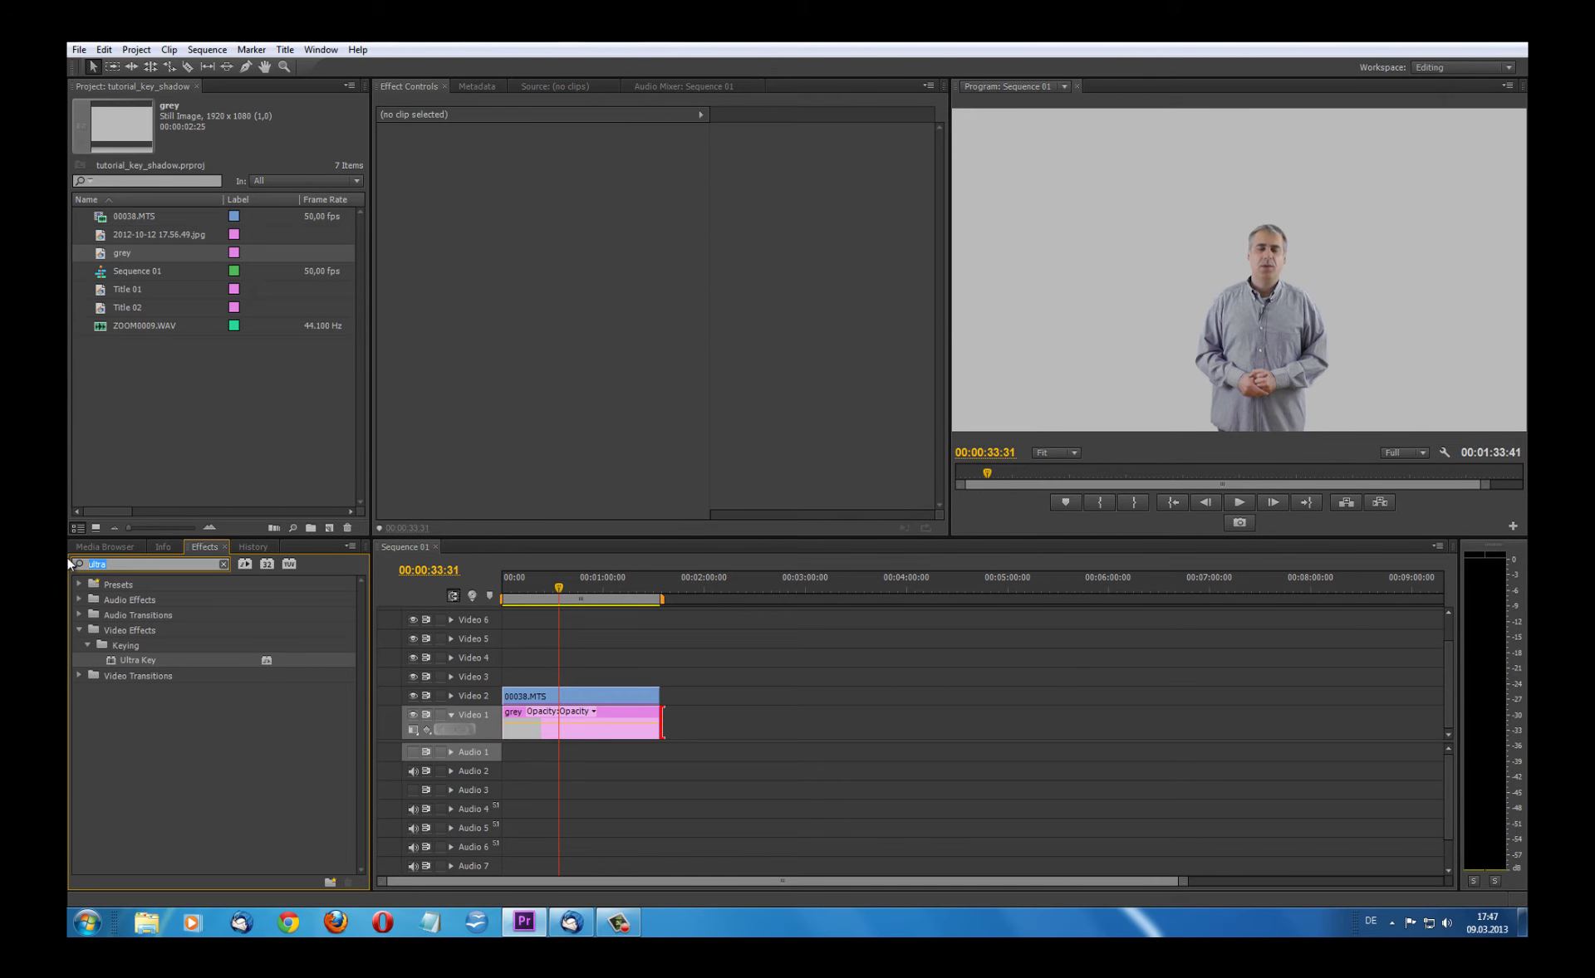
- Search Effects for 'shad' and add Perspective > Drop Shadow to 00038.MTS
type("shad")
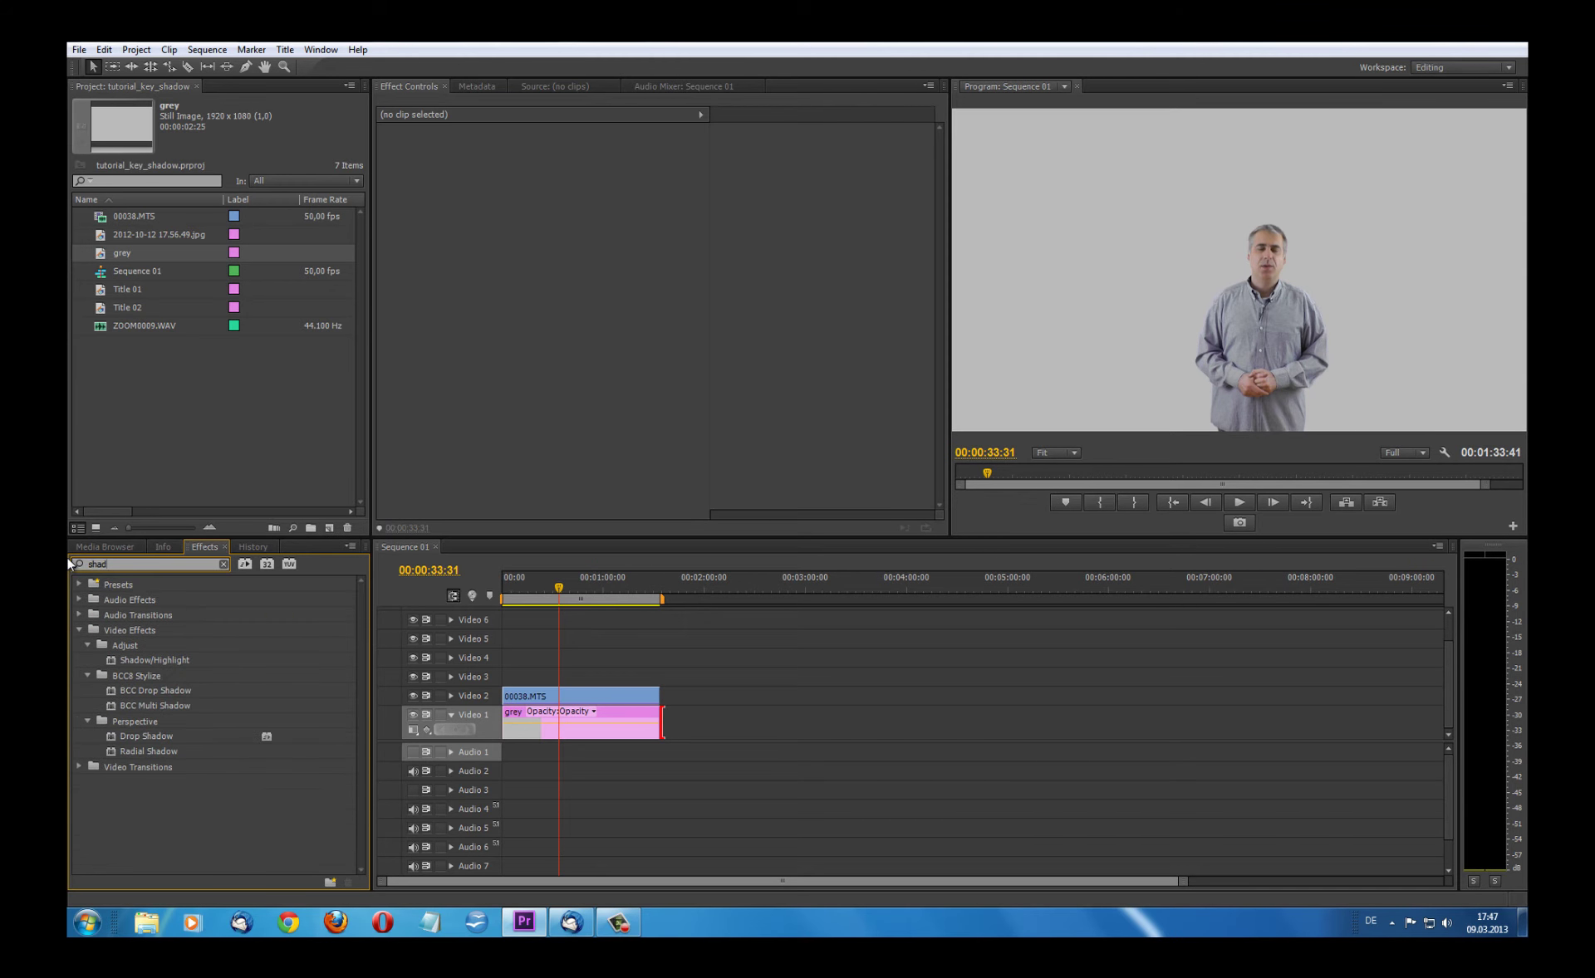
left_click_drag(133, 736, 631, 698)
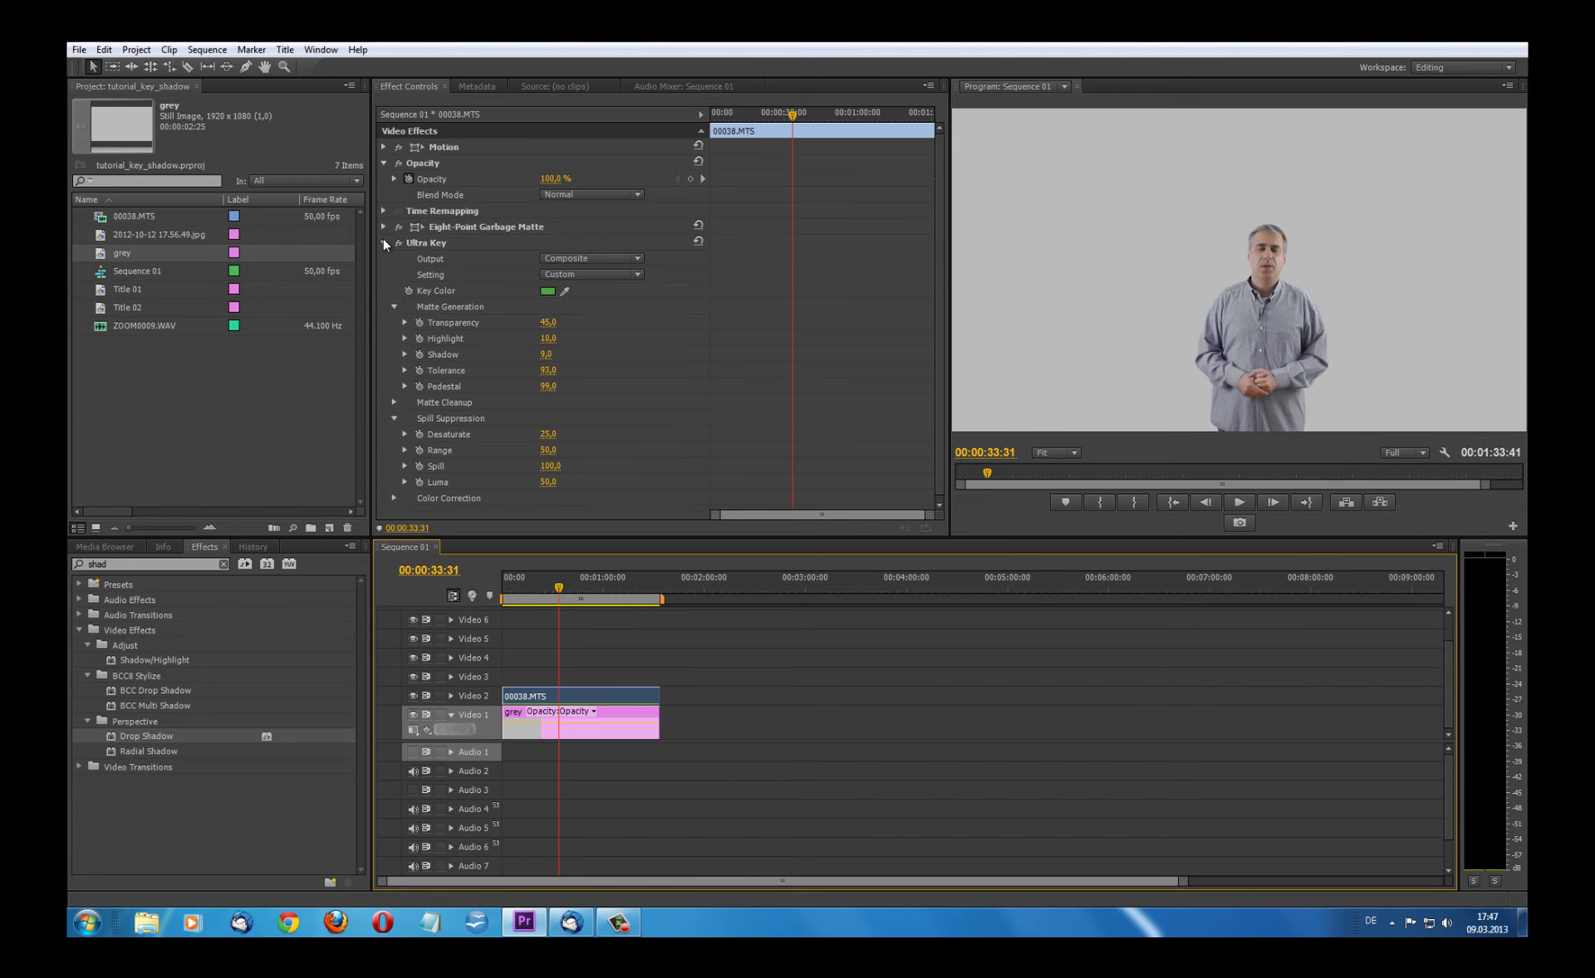
left_click(384, 242)
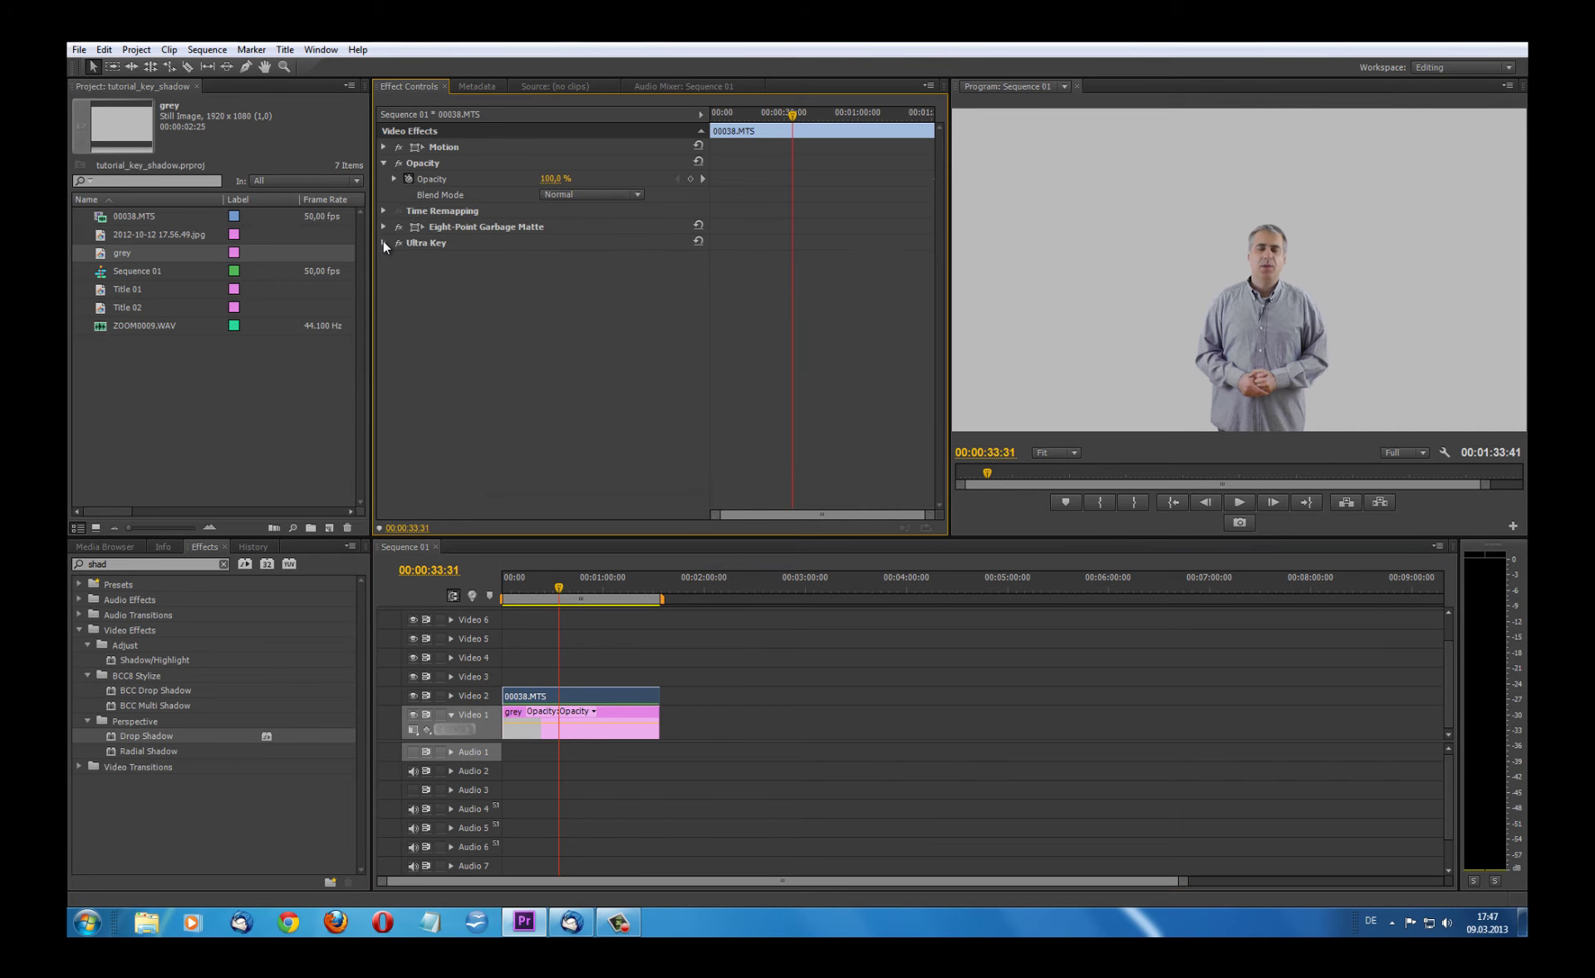
left_click(123, 736)
left_click_drag(134, 738, 450, 415)
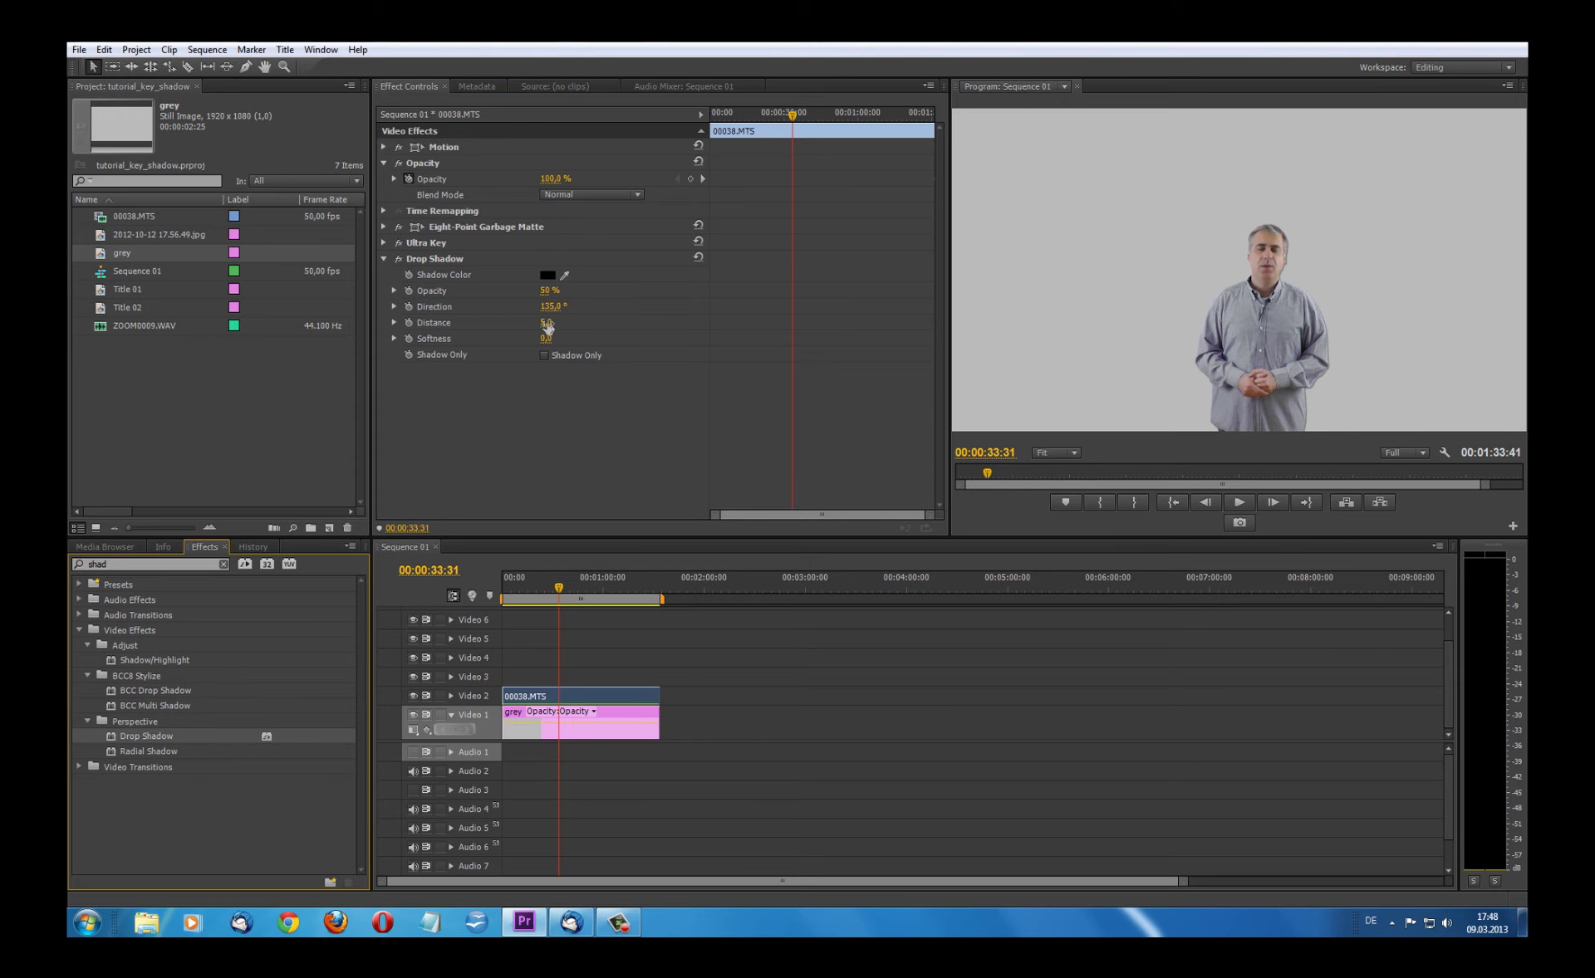
- Give Drop Shadow distance 71, direction 100°, opacity 74% and softness 141, then play it back
left_click_drag(547, 324, 613, 329)
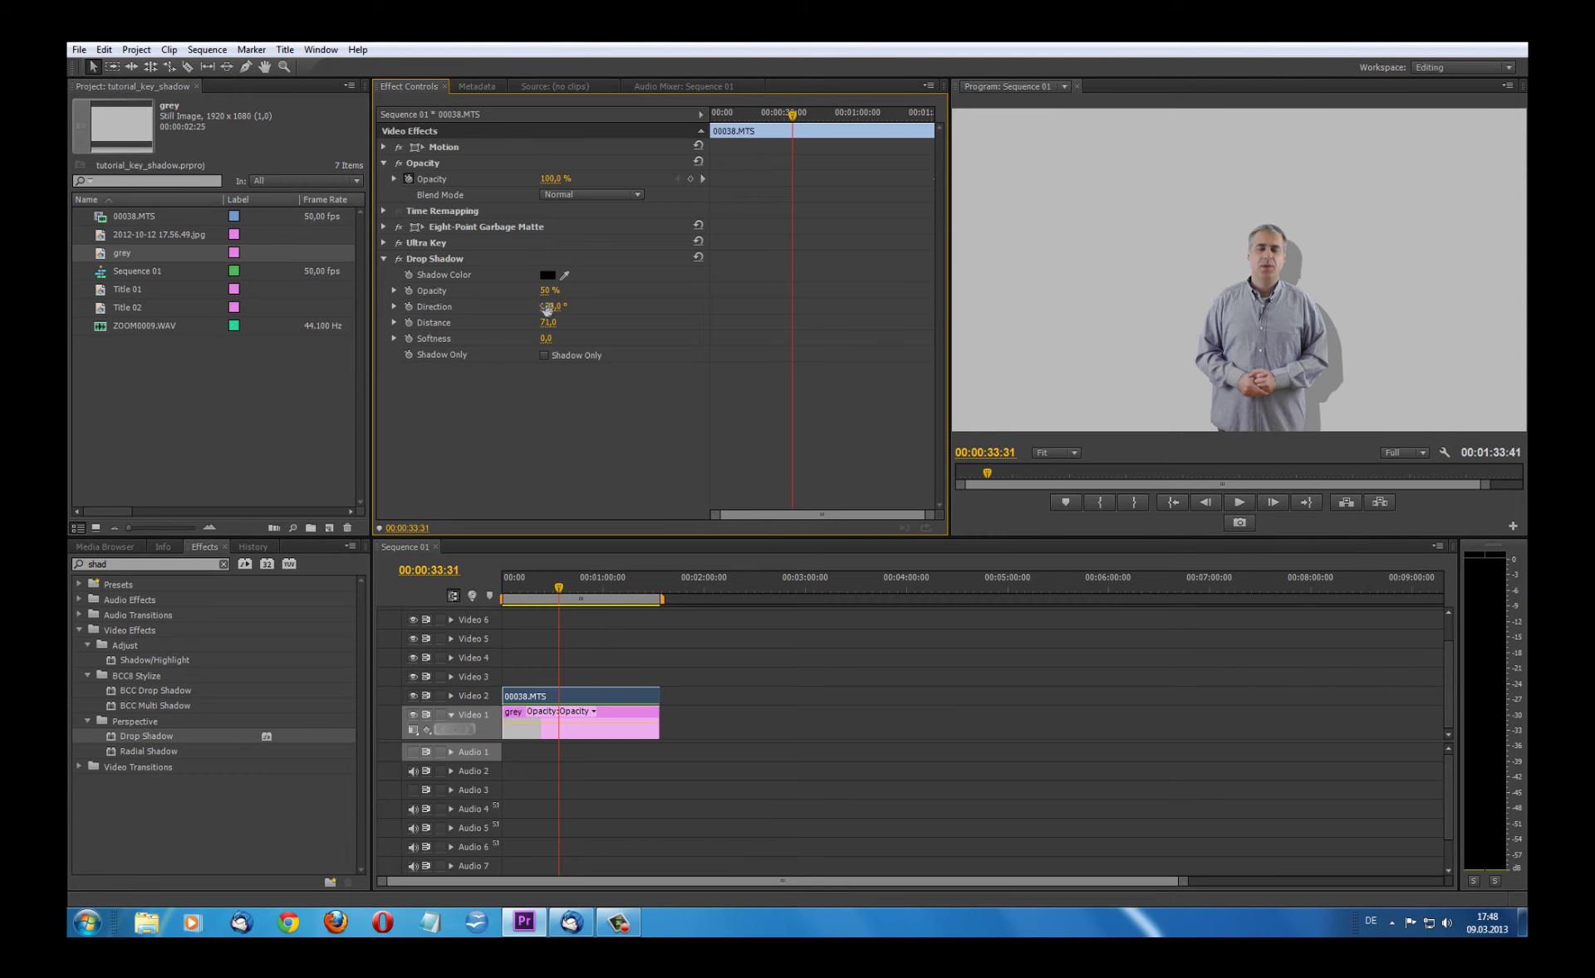
left_click_drag(552, 306, 525, 309)
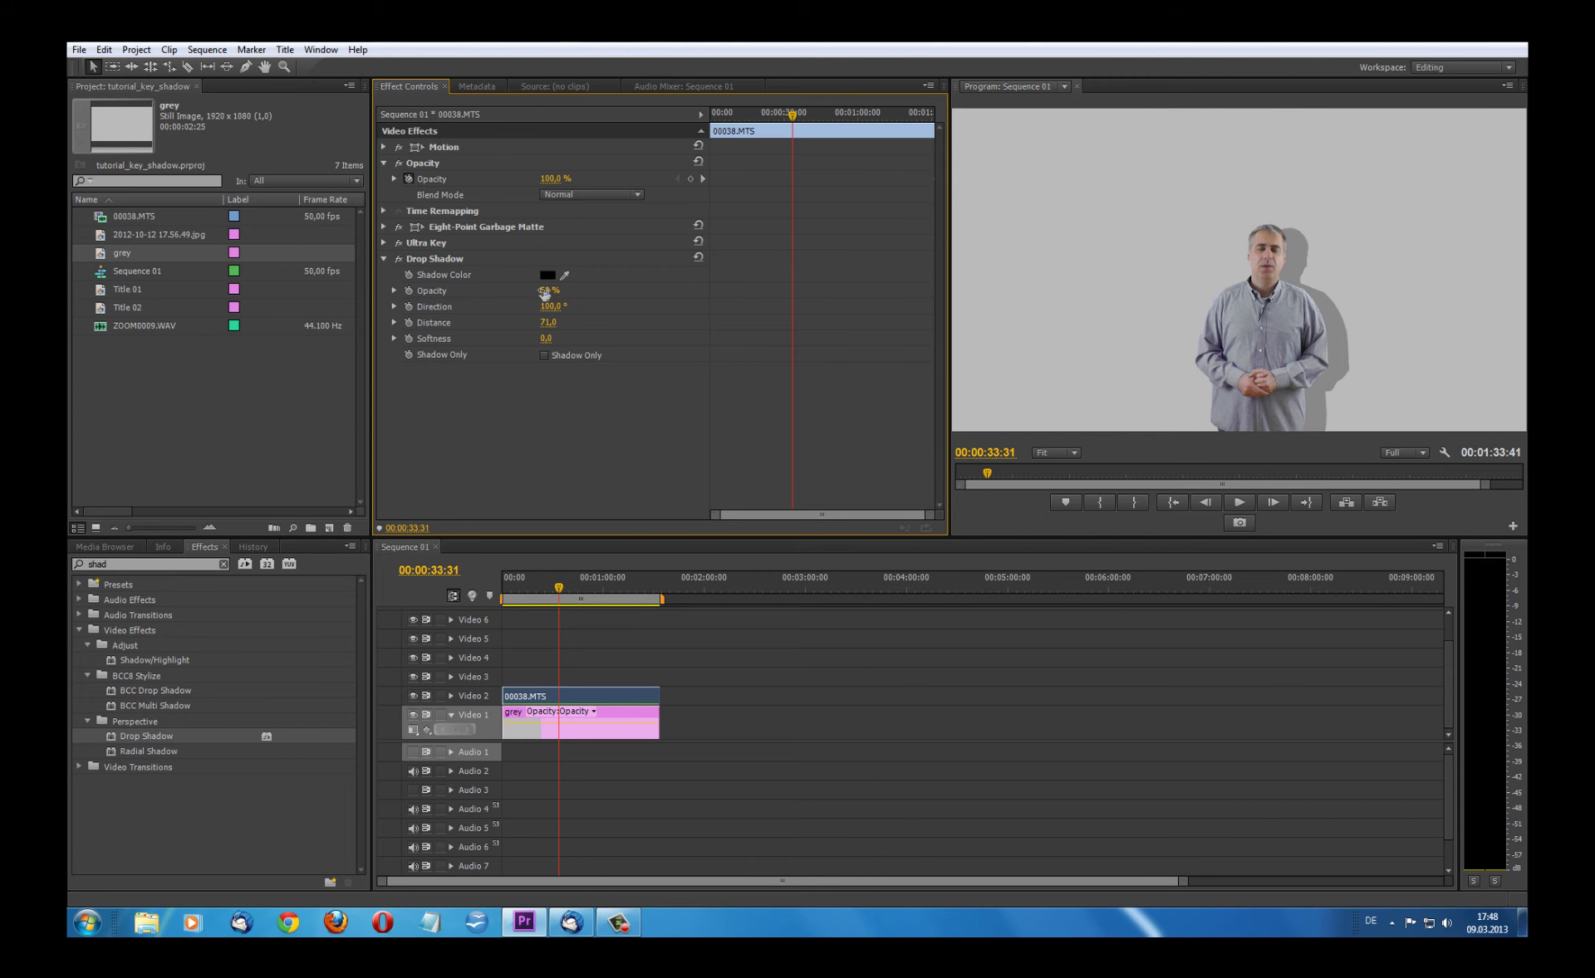
left_click_drag(545, 292, 595, 294)
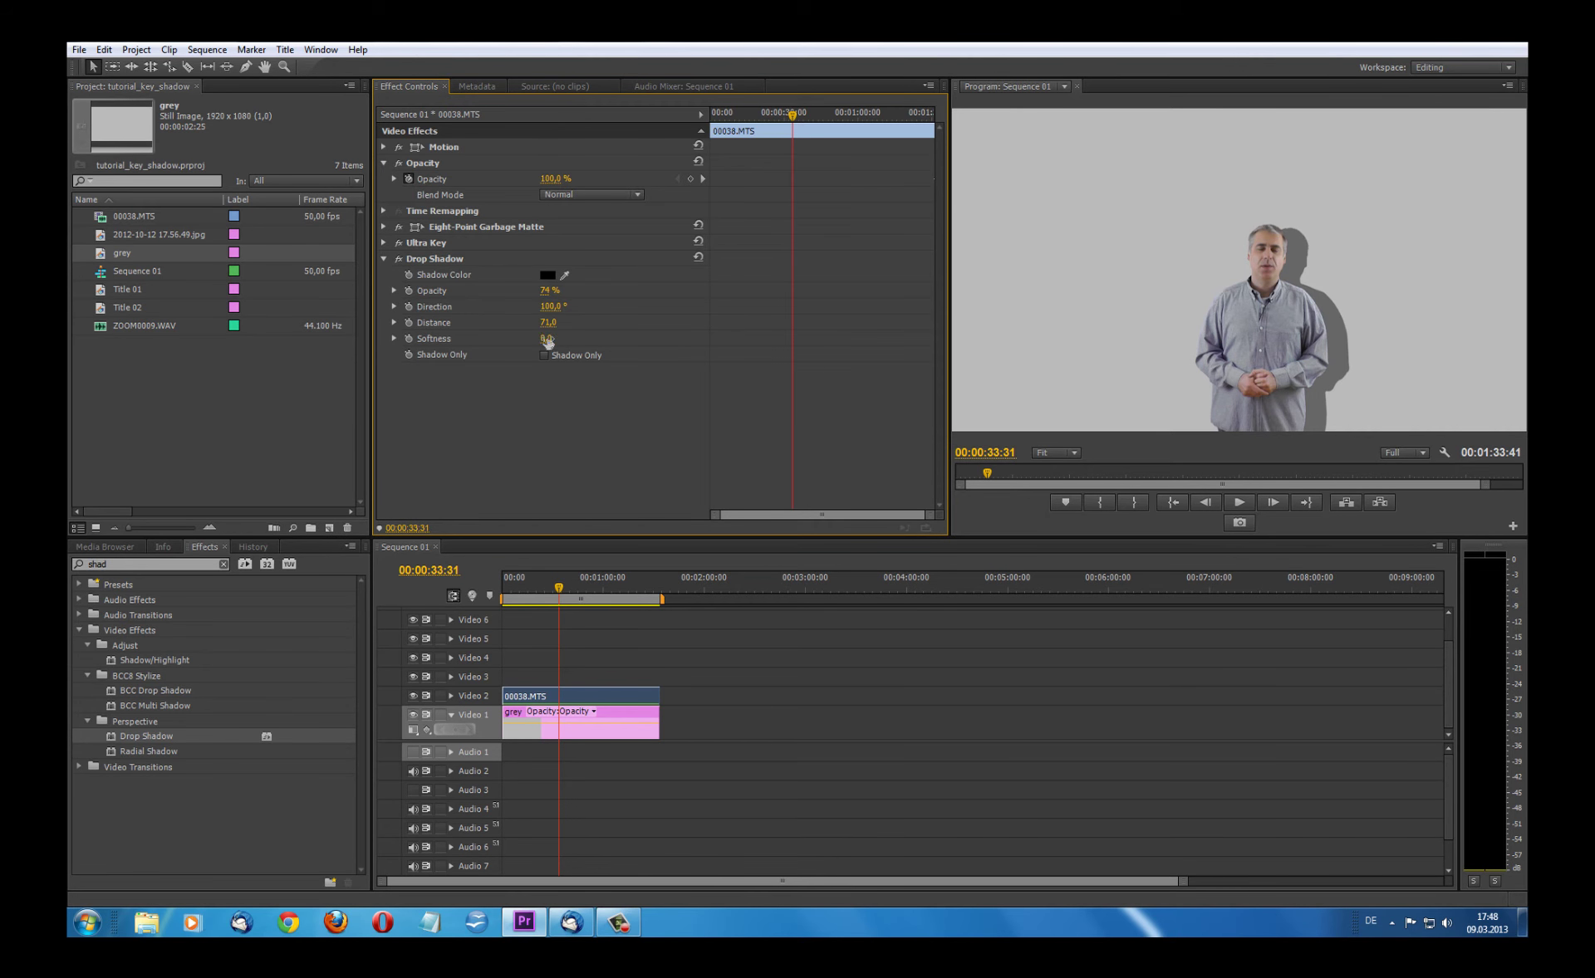
left_click_drag(546, 339, 670, 347)
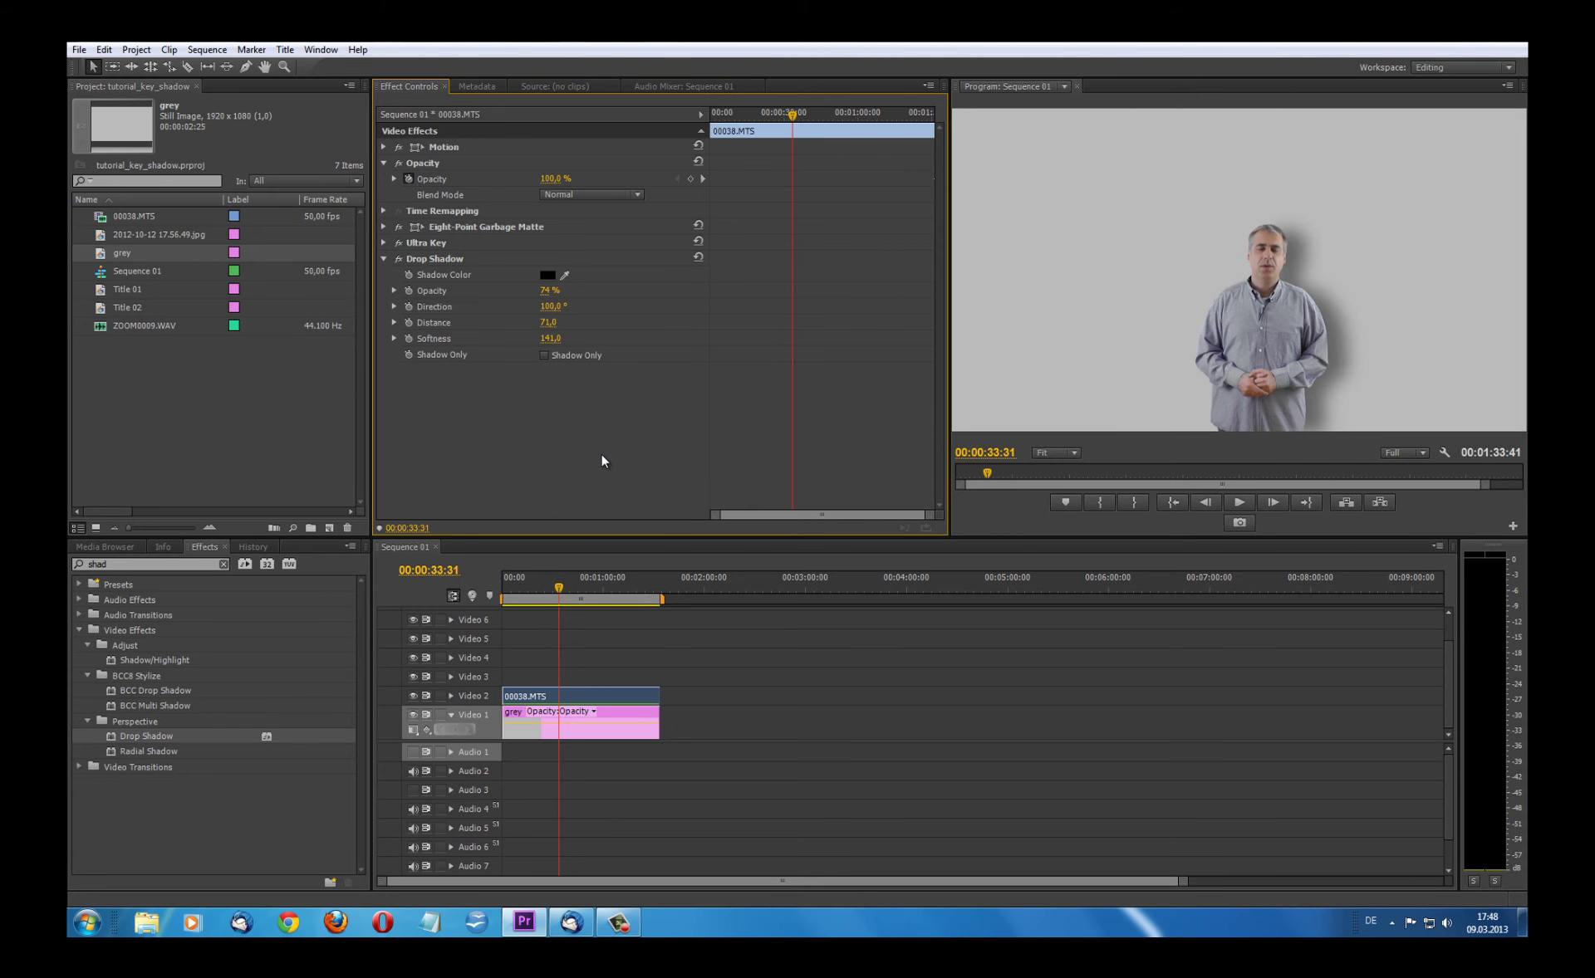
left_click(1243, 502)
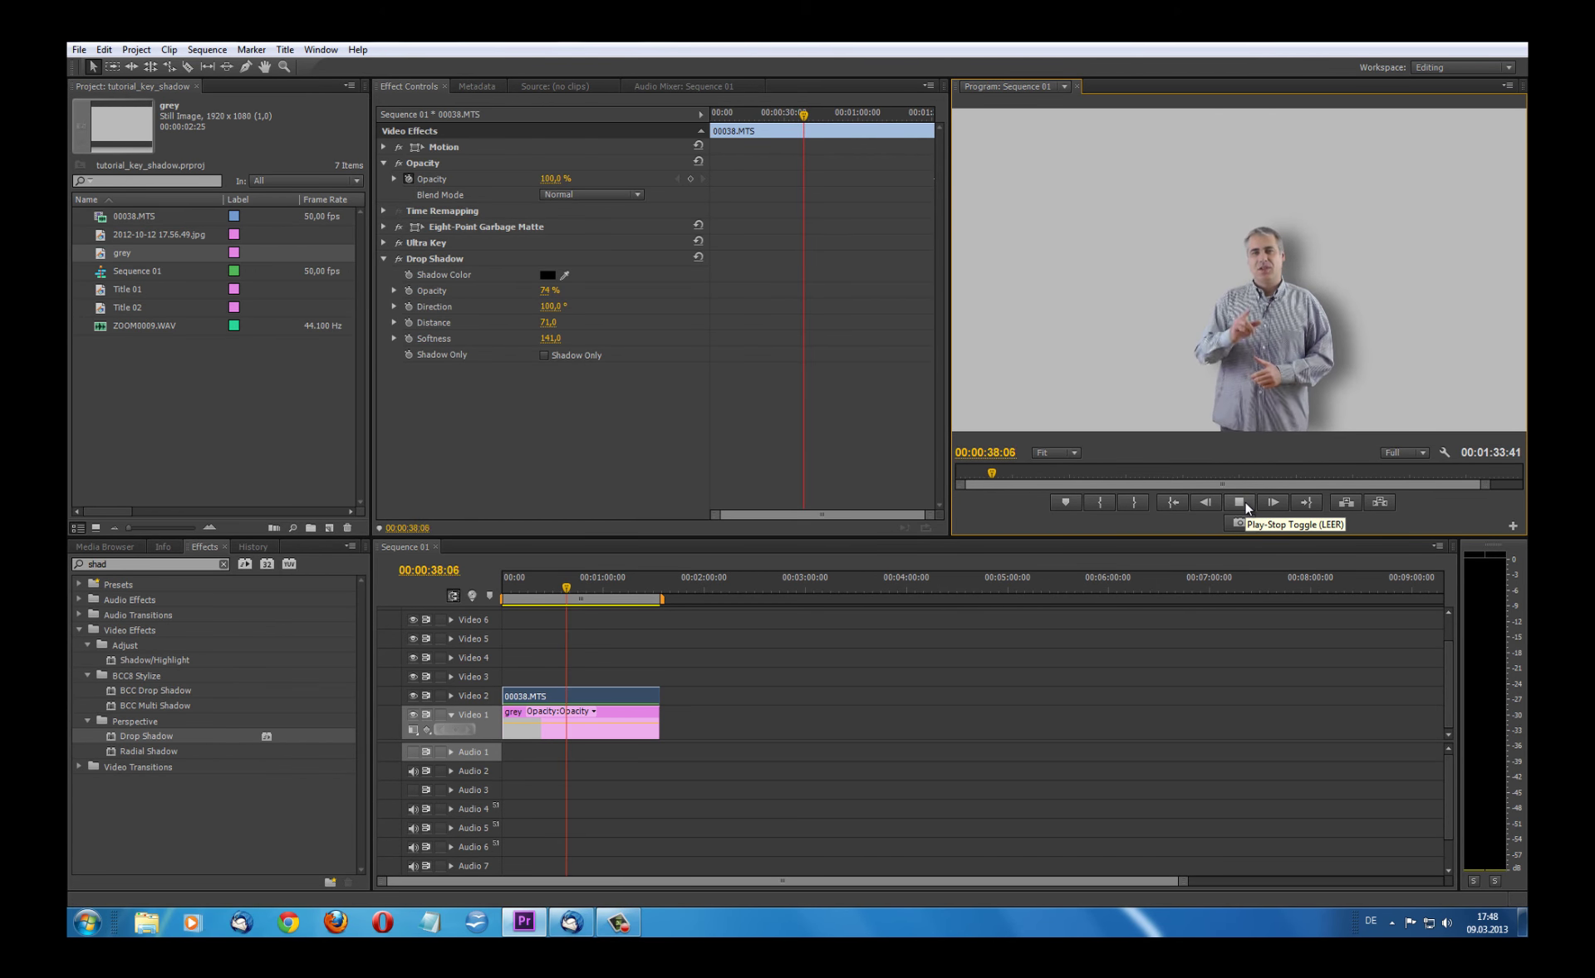
- Try a longer shadow distance, then bring it back to about 81 and replay
left_click(1239, 502)
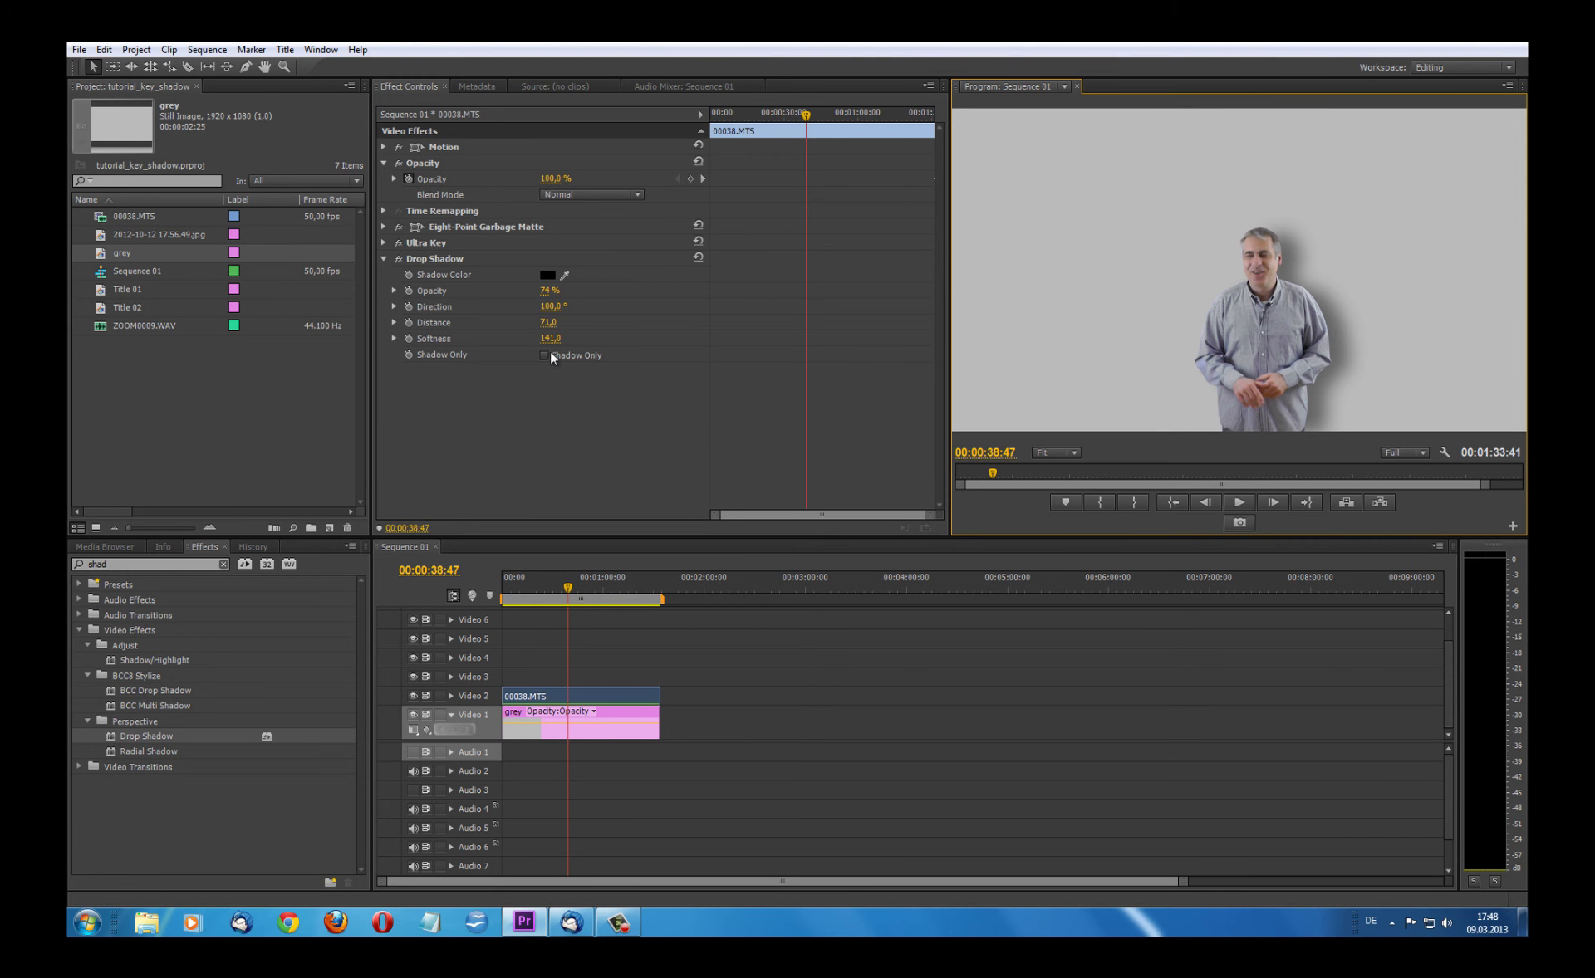
left_click_drag(549, 324, 601, 330)
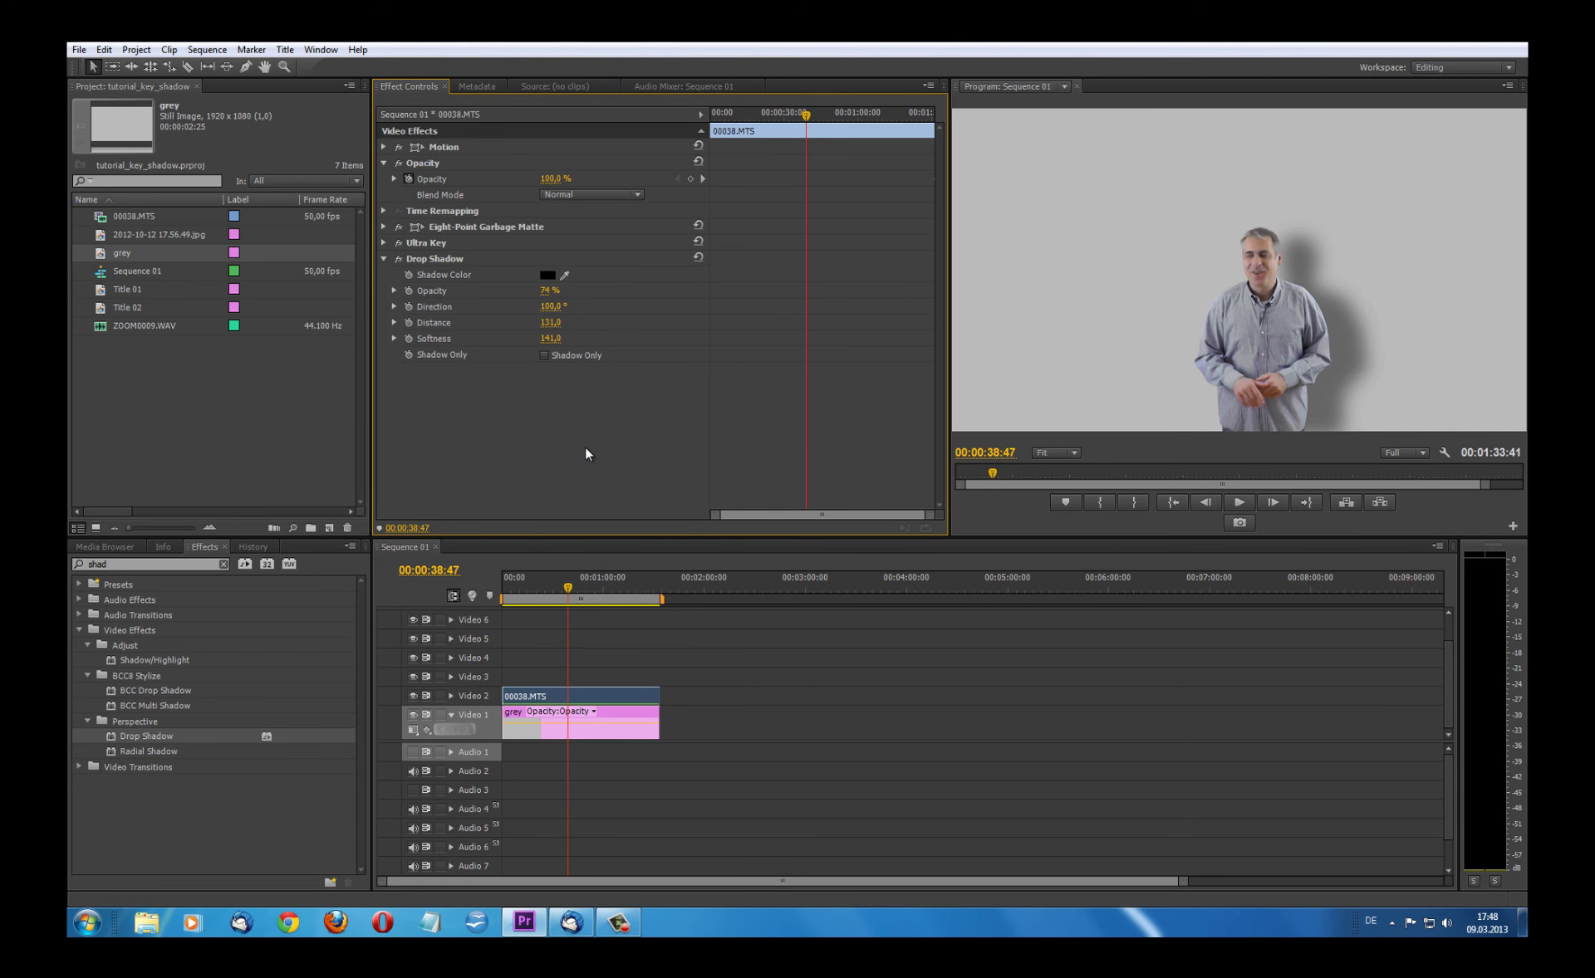
left_click_drag(551, 324, 503, 328)
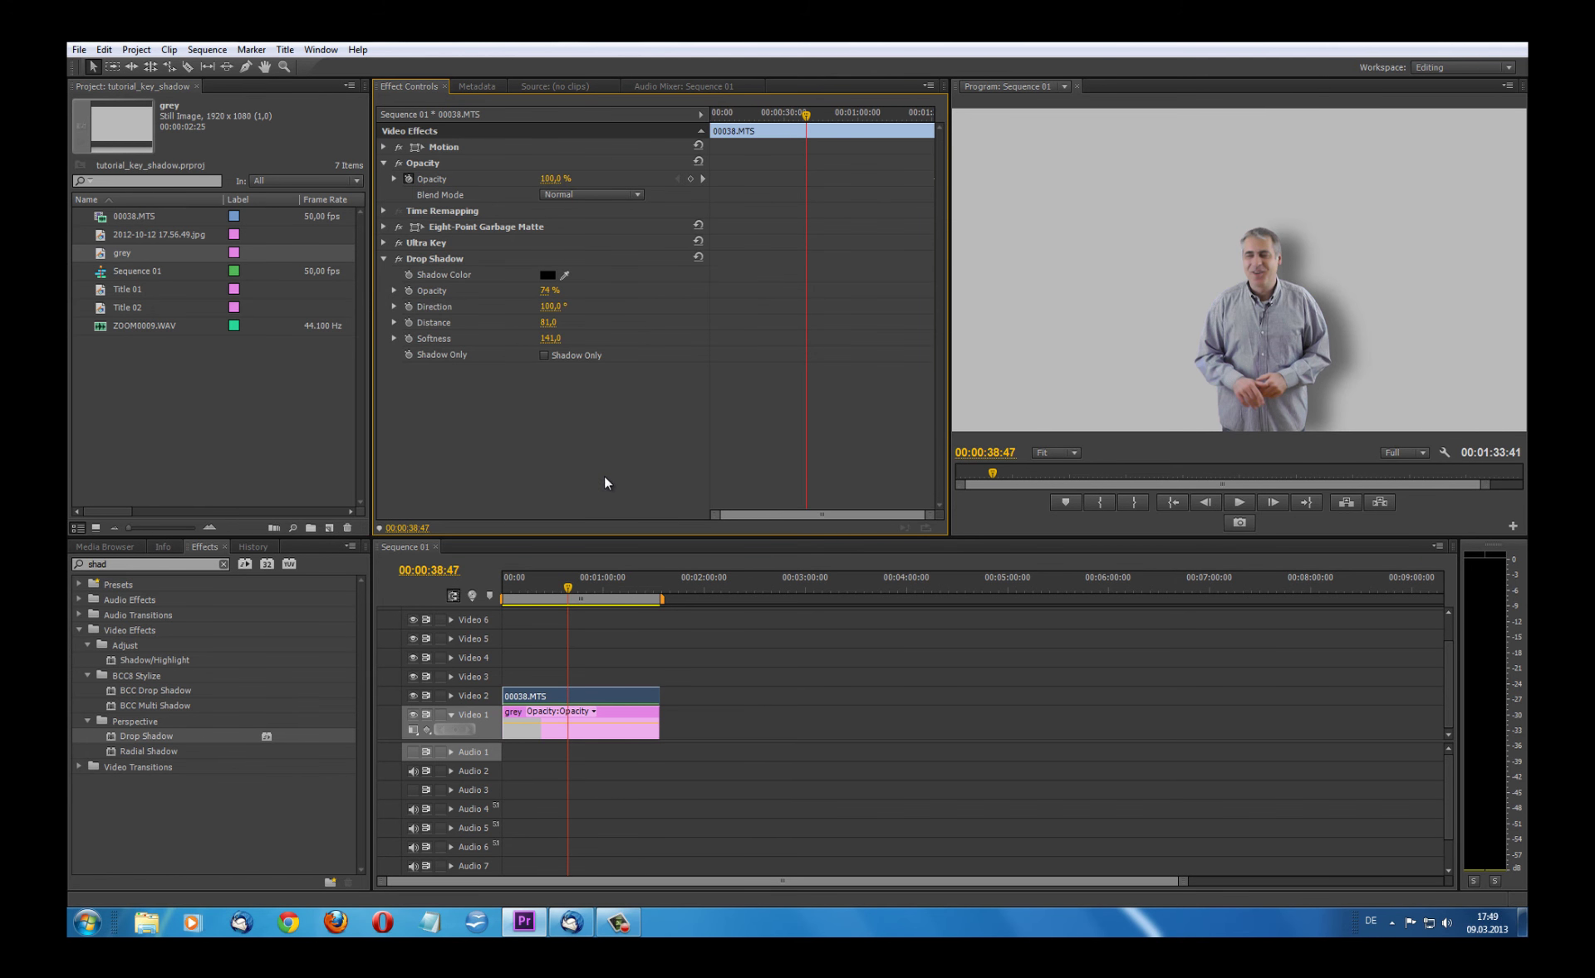
left_click(1240, 502)
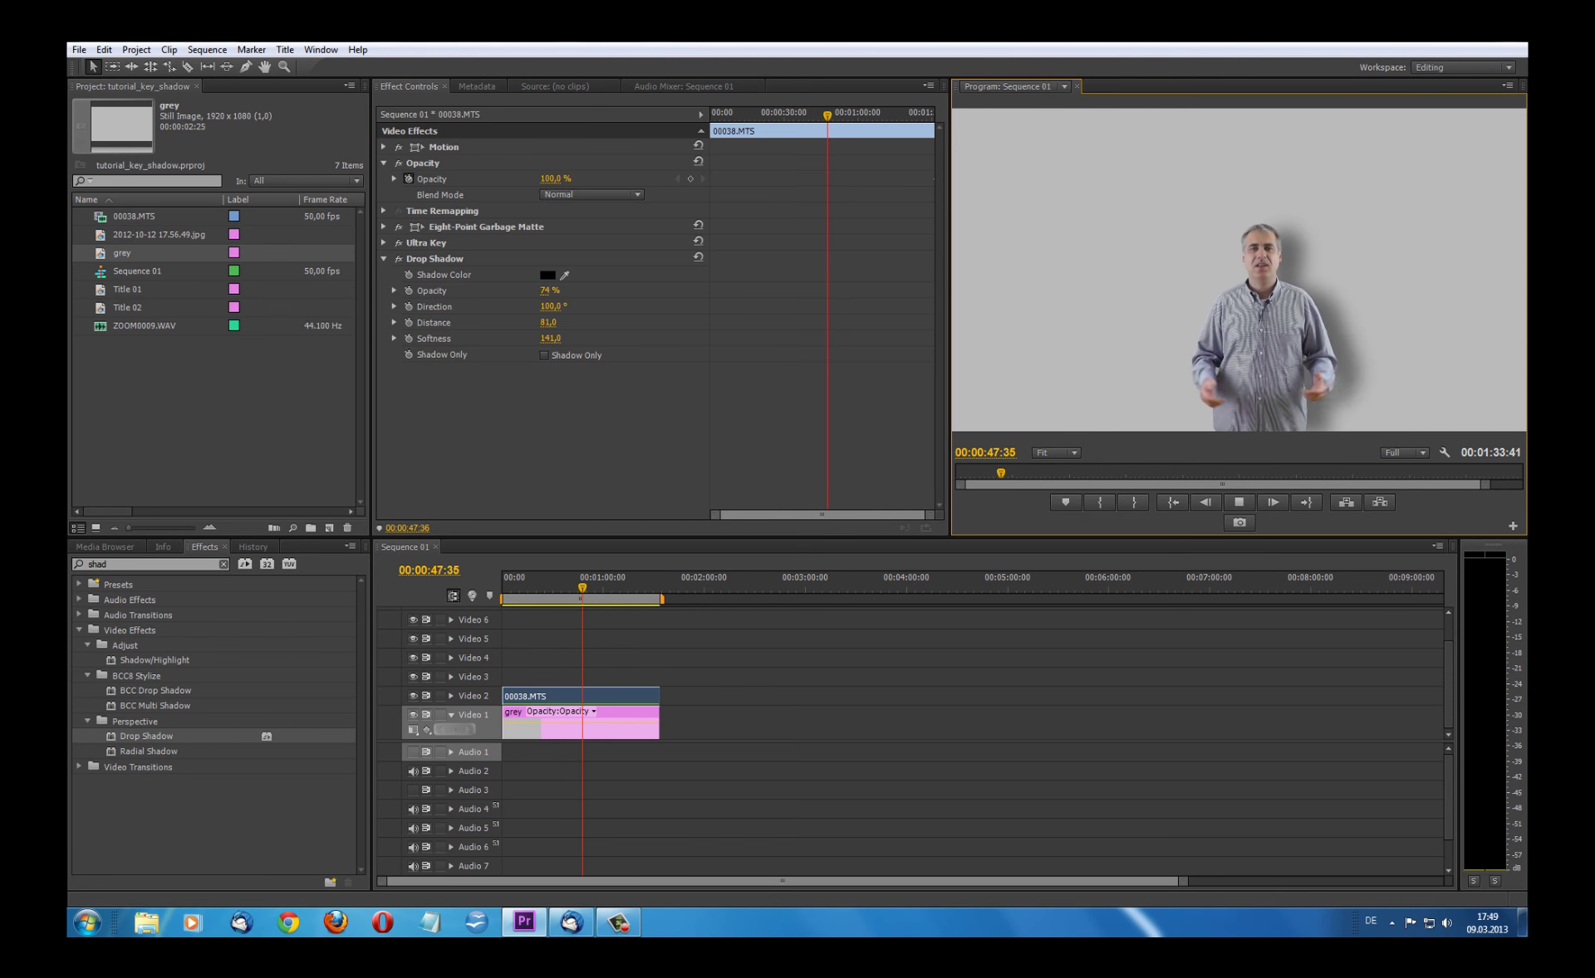
left_click(1507, 86)
left_click(1370, 157)
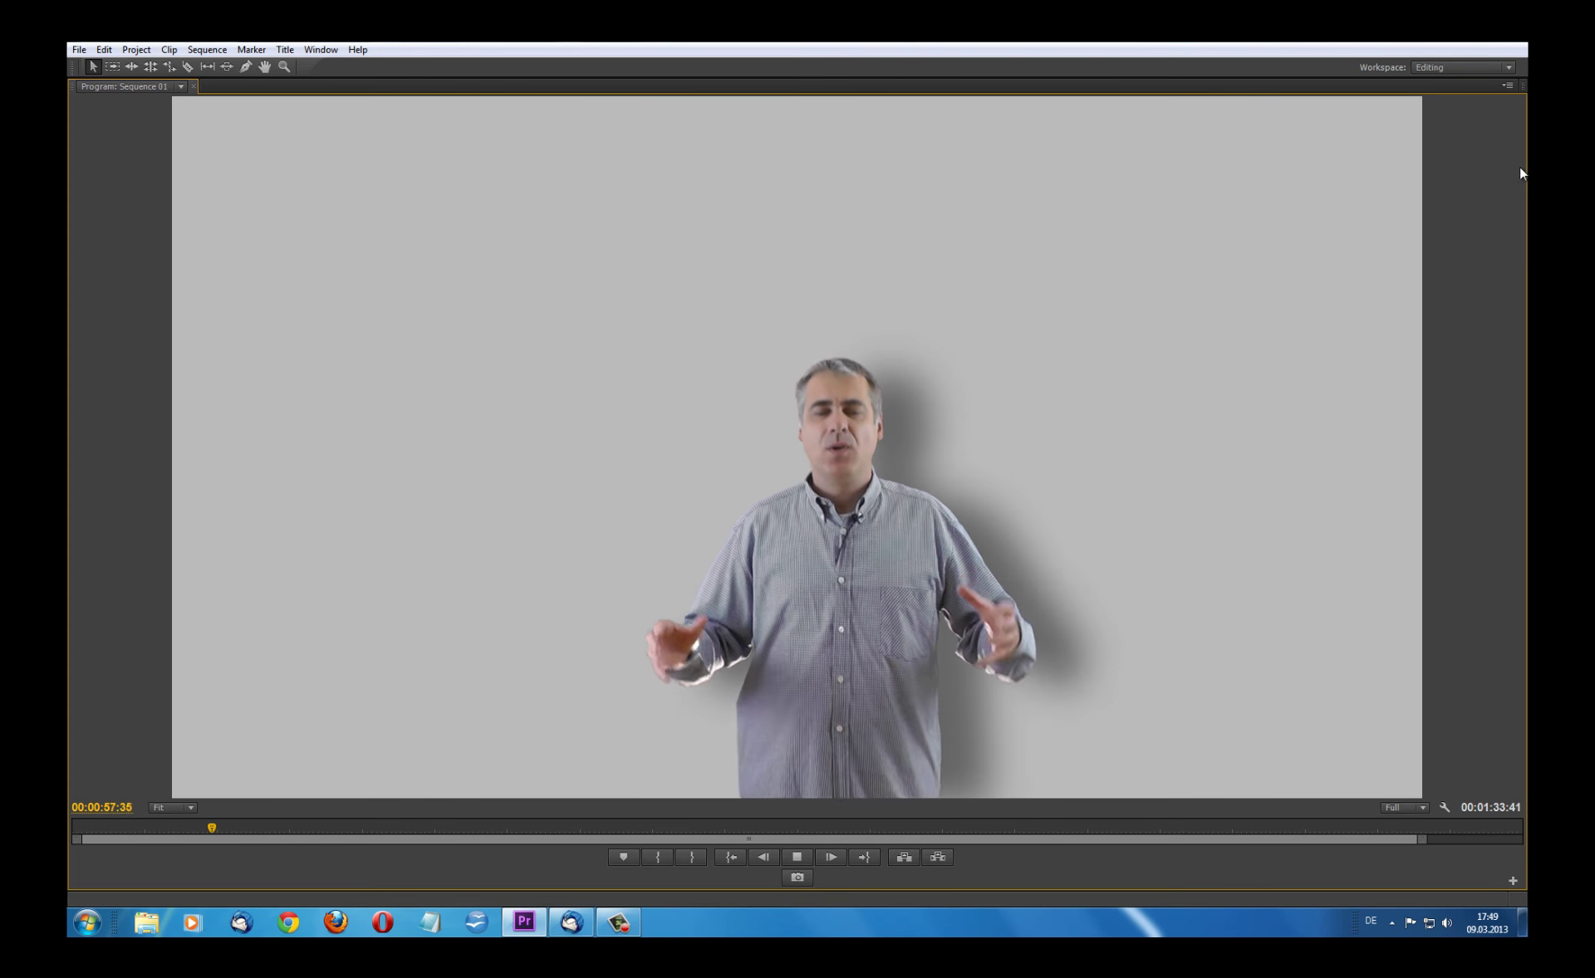
left_click(1505, 86)
left_click(1329, 163)
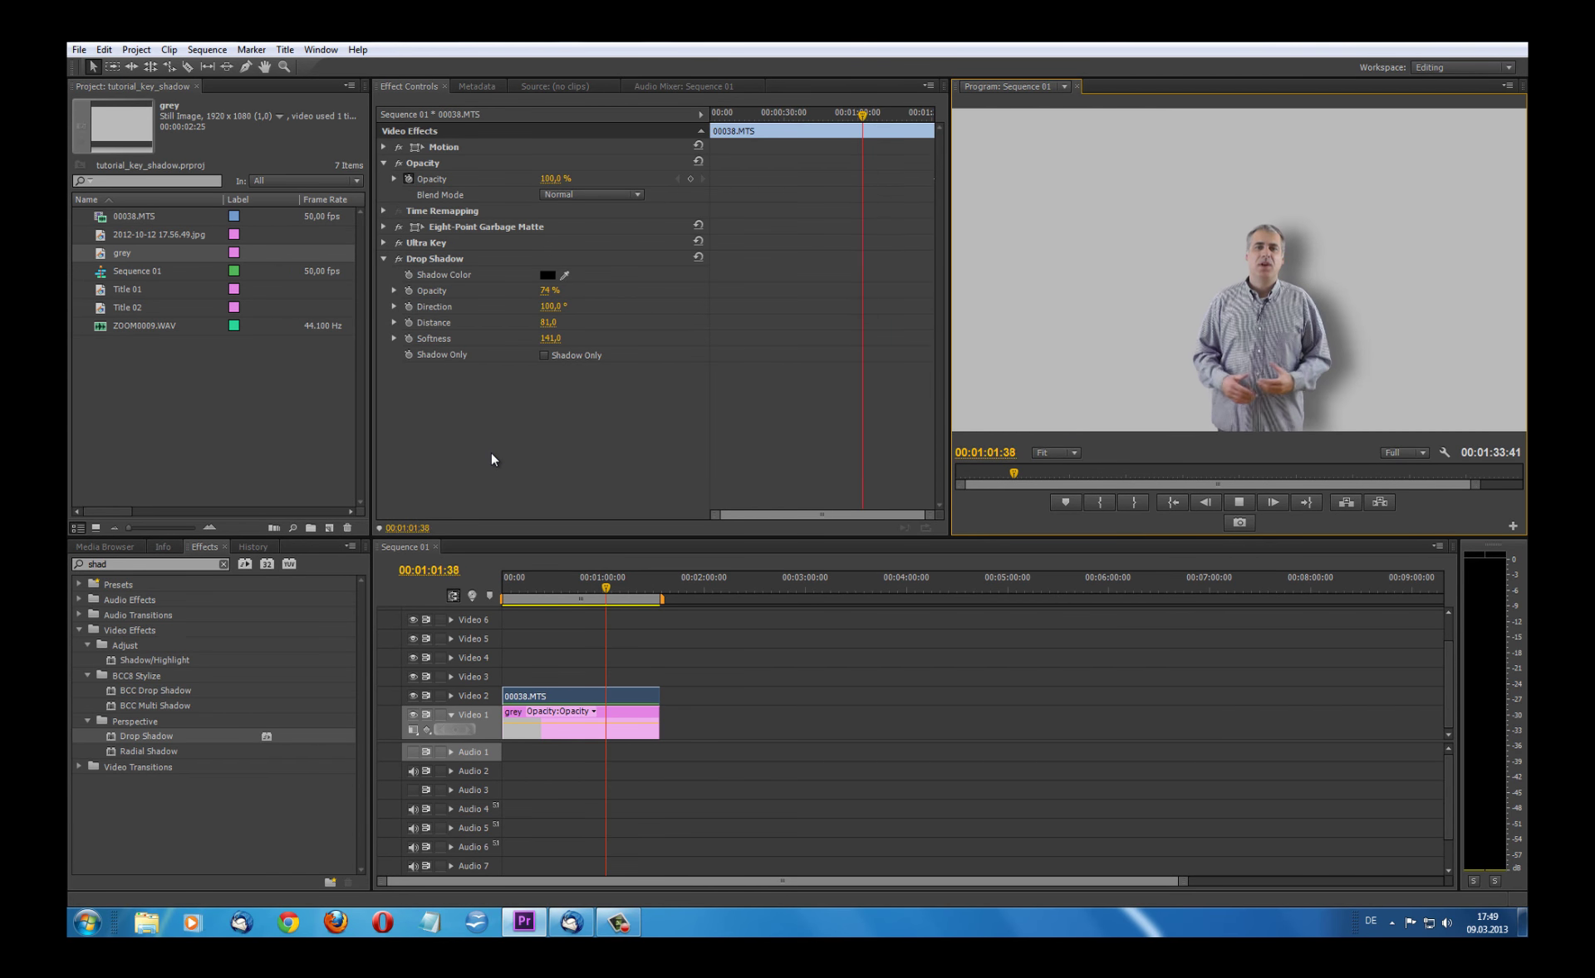
left_click(1238, 503)
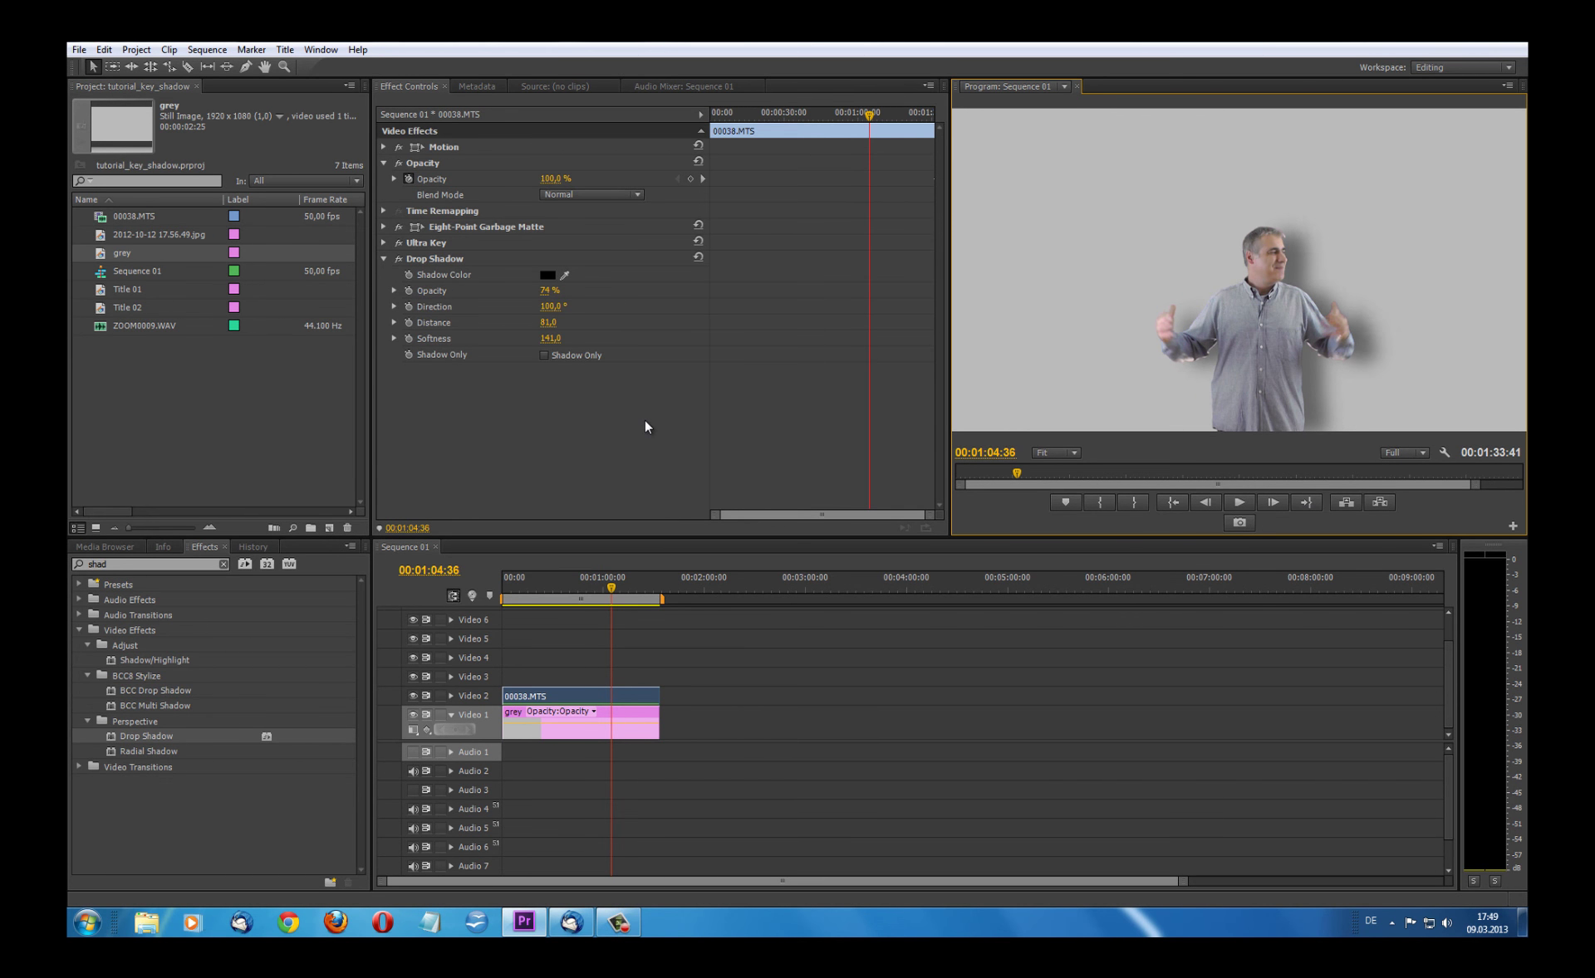